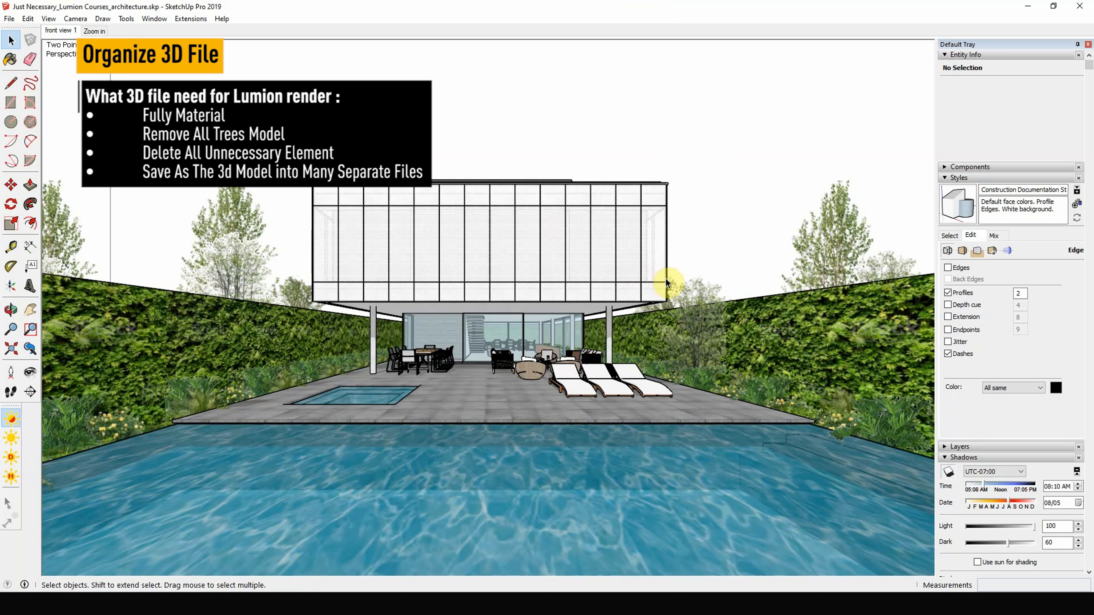
# - Collapse the Entity Info section and turn off the model's shadow display
pyautogui.moveTo(577, 325); pyautogui.dragTo(774, 412, button='middle')
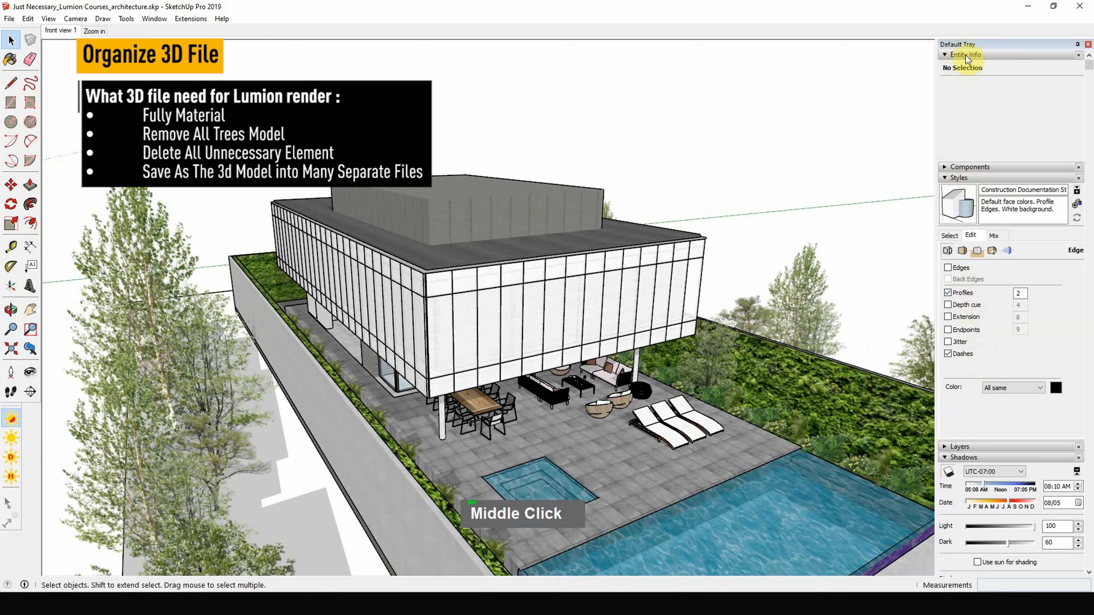
pyautogui.click(965, 54)
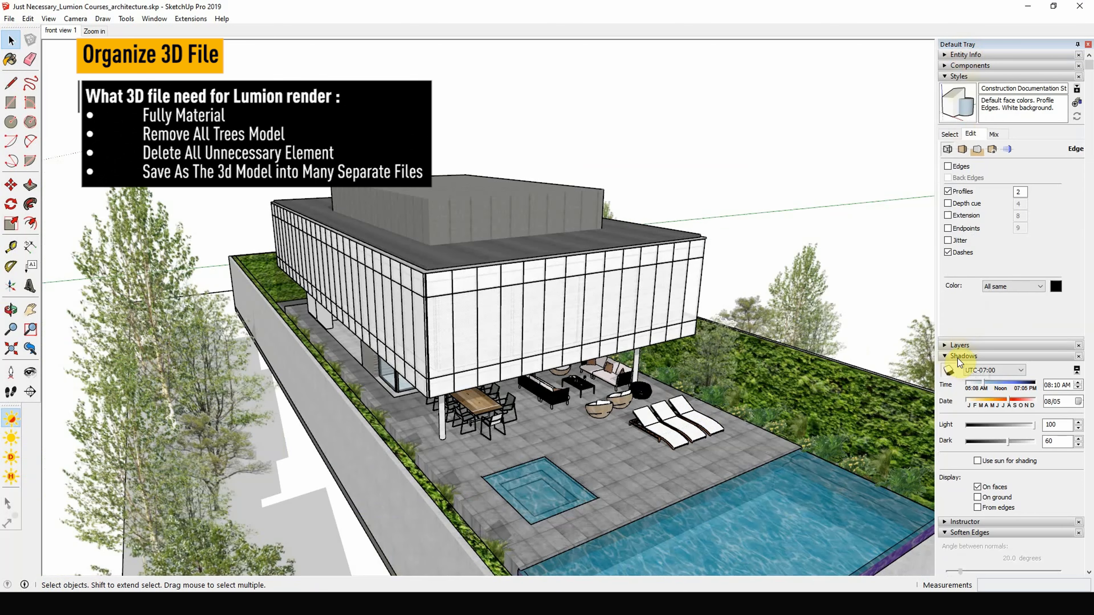
pyautogui.click(949, 370)
# - Examine the villa from several sides, including the terrace furniture and the trees around the walls
pyautogui.moveTo(637, 379); pyautogui.dragTo(619, 302, button='middle')
pyautogui.scroll(-6, 457, 369)
pyautogui.scroll(-5, 521, 276)
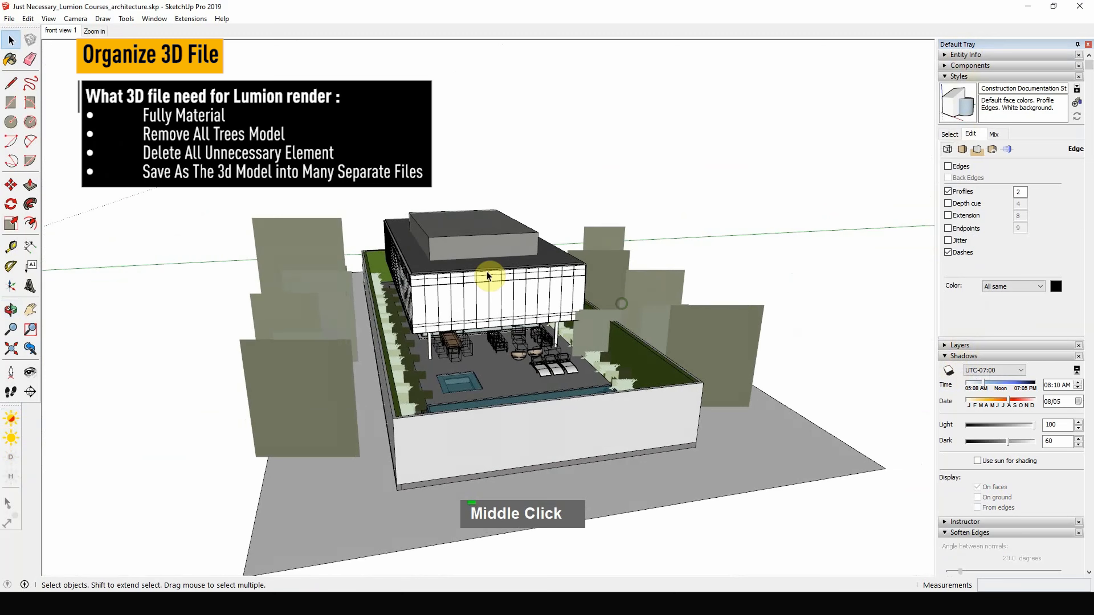
pyautogui.scroll(4, 488, 276)
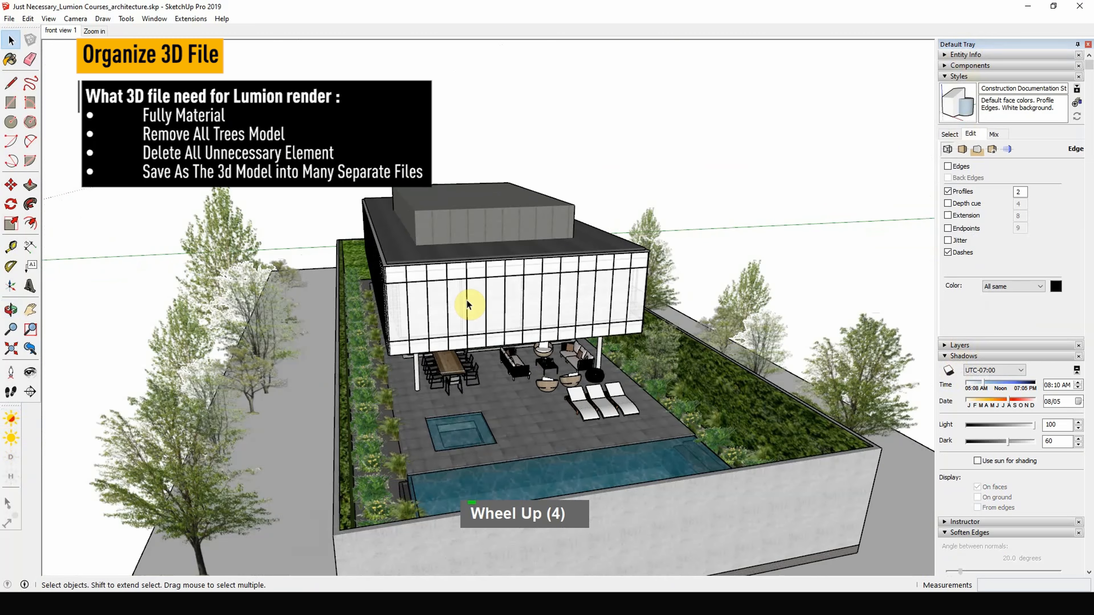
pyautogui.scroll(4, 593, 413)
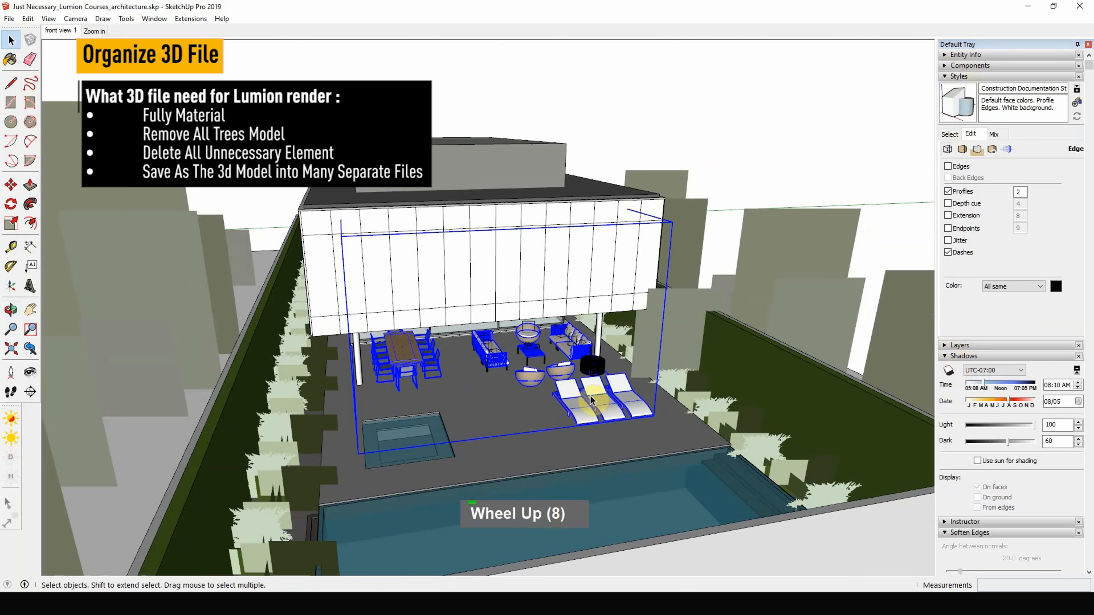
pyautogui.moveTo(593, 398); pyautogui.dragTo(573, 390, button='middle')
pyautogui.scroll(3, 573, 390)
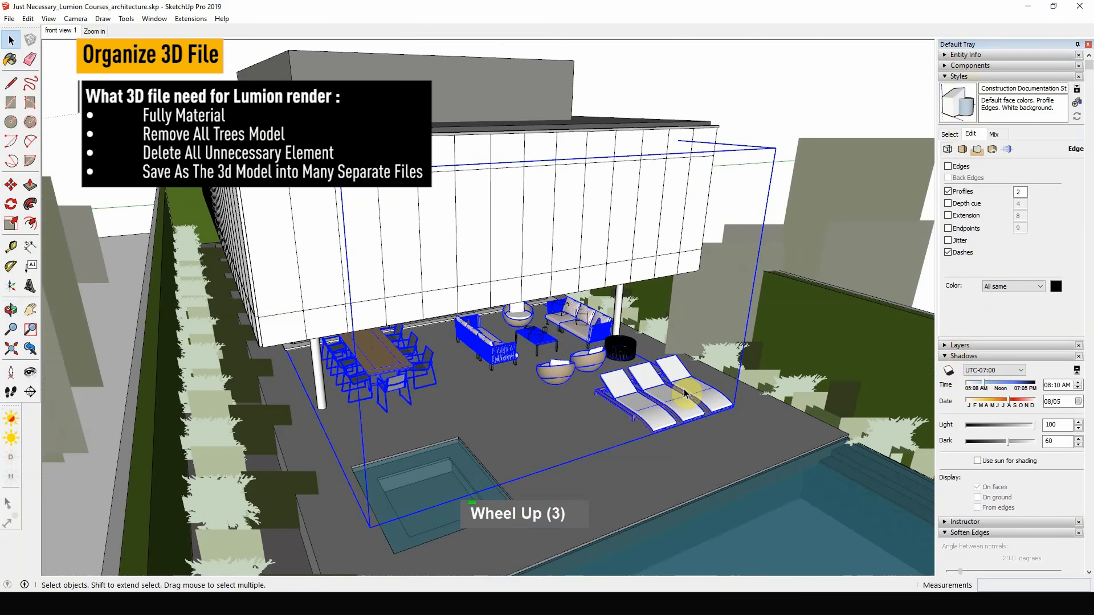
pyautogui.moveTo(684, 393); pyautogui.dragTo(452, 391, button='middle')
pyautogui.scroll(-1, 452, 392)
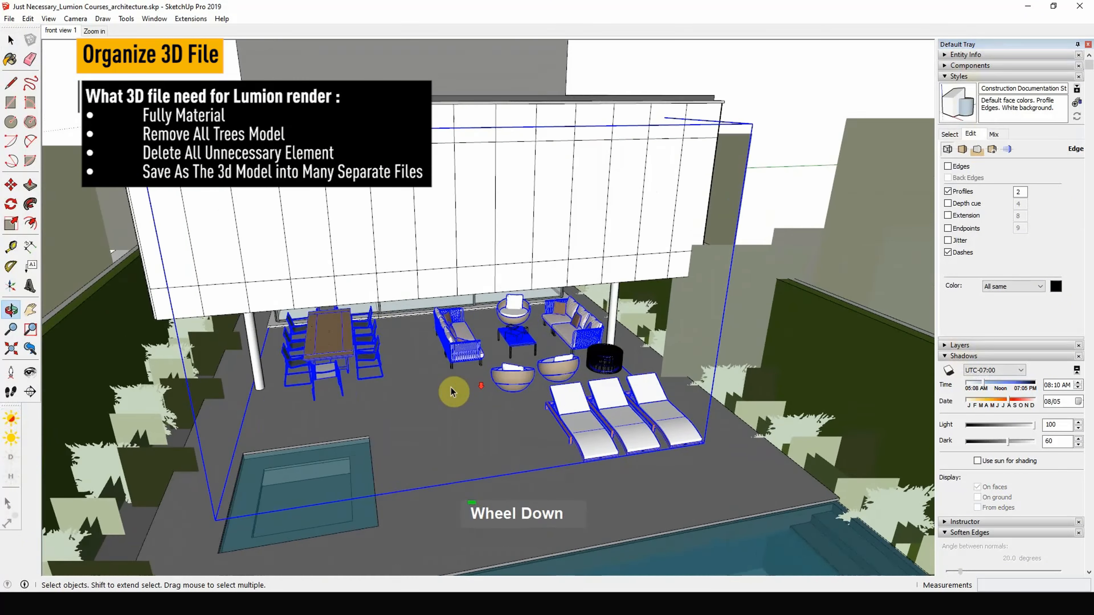
pyautogui.scroll(-6, 452, 392)
pyautogui.scroll(-6, 489, 293)
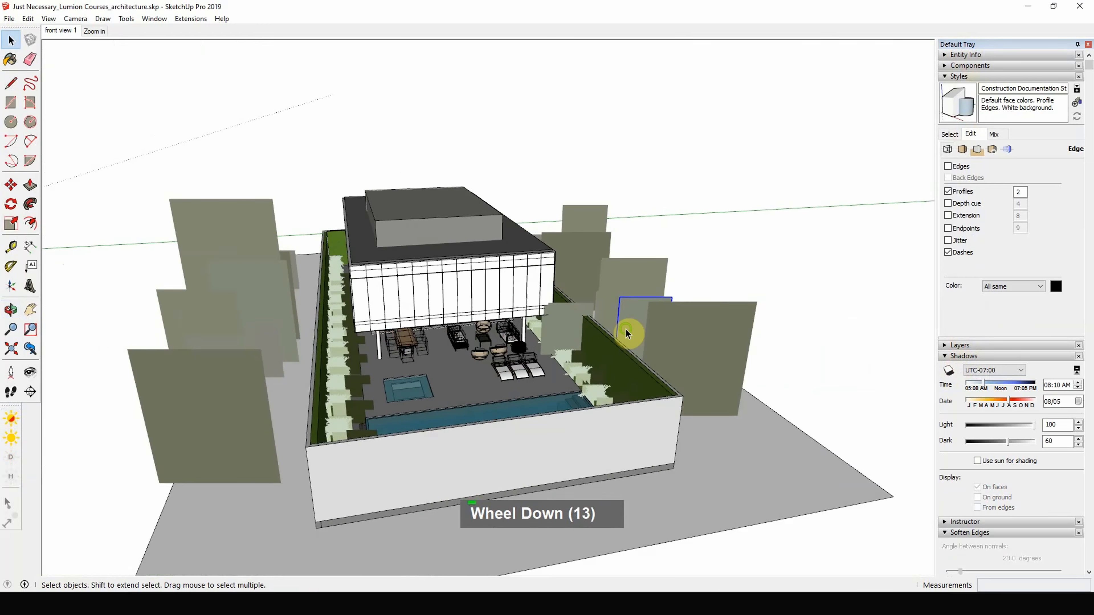
pyautogui.moveTo(630, 330); pyautogui.dragTo(715, 310, button='middle')
pyautogui.moveTo(622, 370); pyautogui.dragTo(647, 366, button='middle')
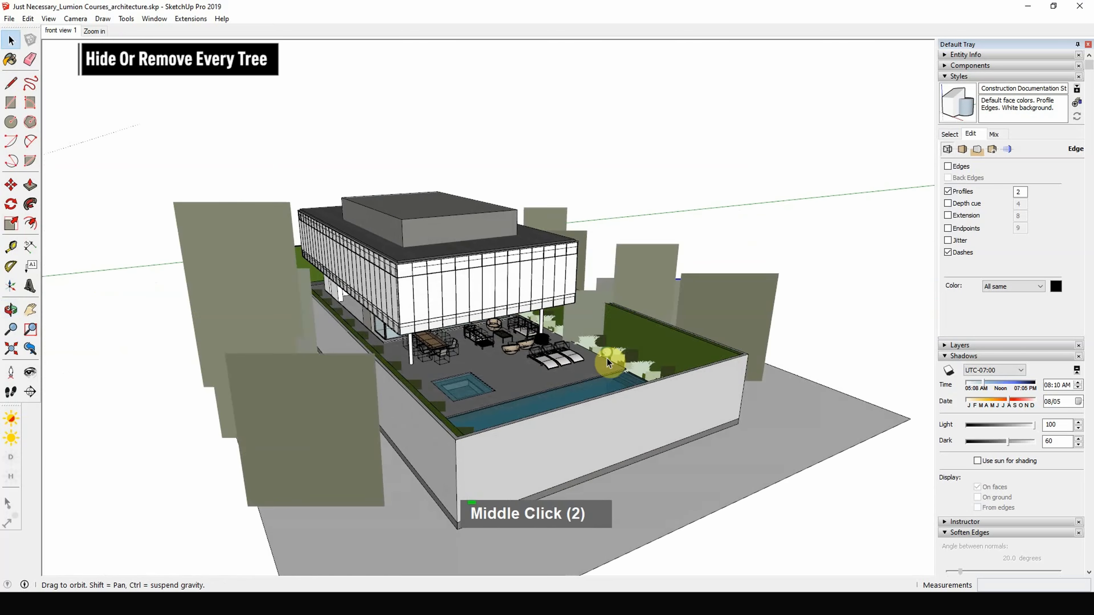
# - Hide the white façade screen around the upper floor of the villa
pyautogui.scroll(4, 478, 330)
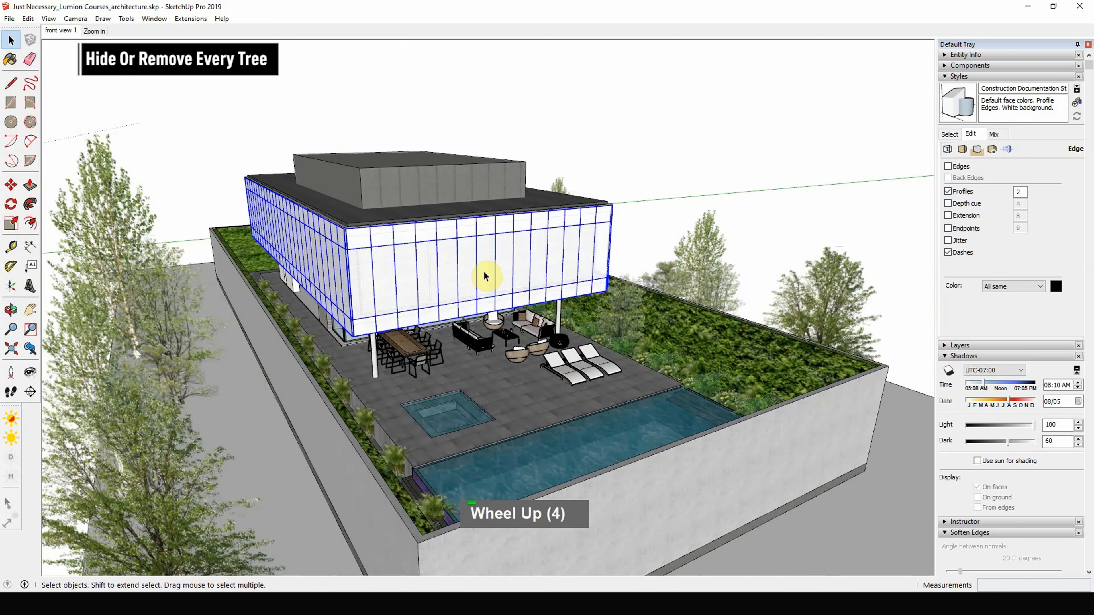
pyautogui.moveTo(461, 276)
pyautogui.mouseDown(button='middle')
pyautogui.moveTo(520, 294)
pyautogui.moveTo(465, 279)
pyautogui.mouseUp(button='middle')
pyautogui.scroll(-4, 524, 296)
pyautogui.press('h')
pyautogui.scroll(4, 457, 281)
pyautogui.scroll(1, 457, 282)
# - Try hiding a part inside the upper-floor group, leave the group and unhide the white façade screen
pyautogui.click(490, 301)
pyautogui.doubleClick(437, 280)
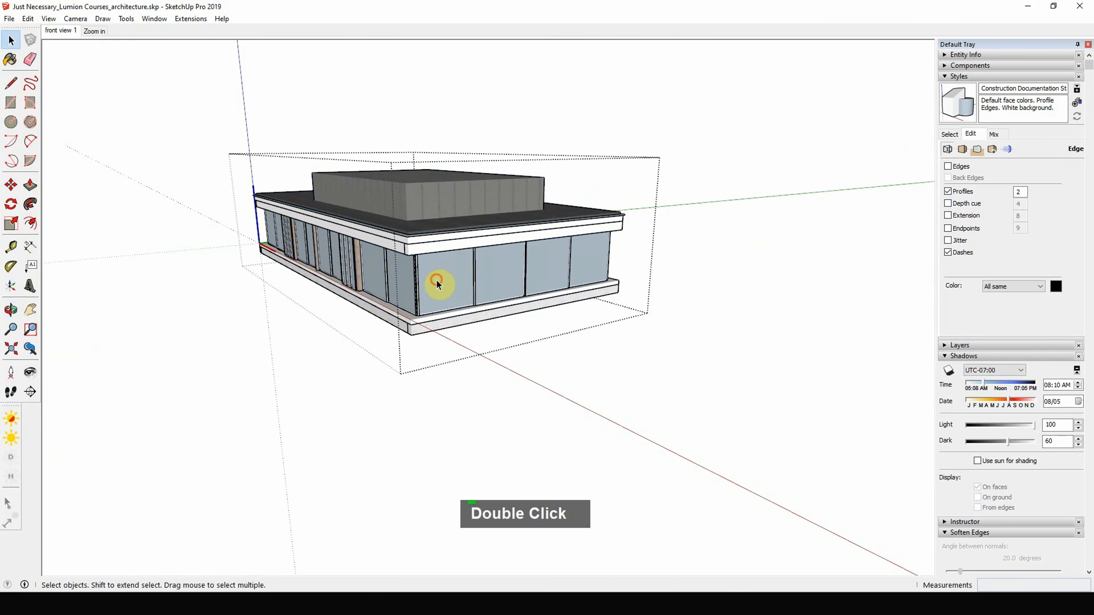
pyautogui.press('h')
pyautogui.moveTo(458, 276); pyautogui.dragTo(488, 276, button='middle')
pyautogui.scroll(2, 478, 276)
pyautogui.hotkey('ctrl', 'z')
pyautogui.press('space')
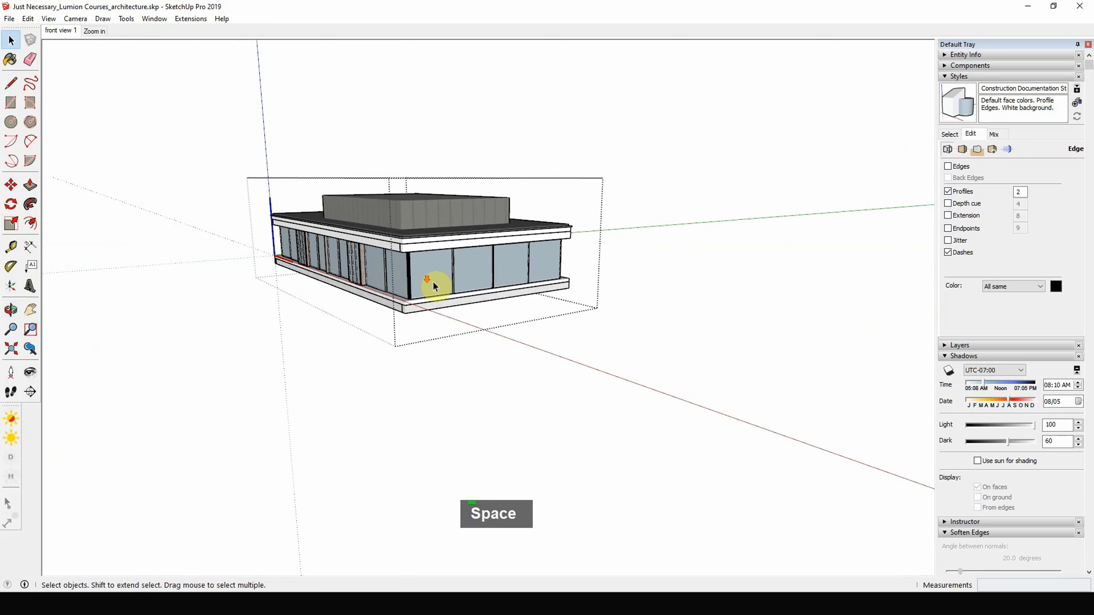
pyautogui.press('Escape')
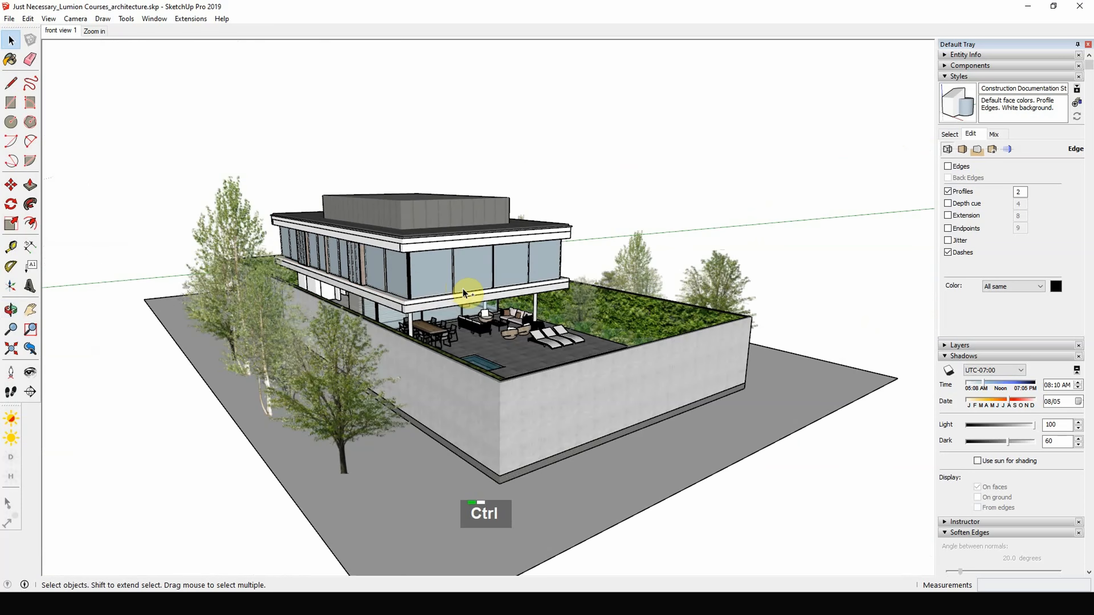
pyautogui.hotkey('ctrl', 'h')
# - Select the trees standing outside both side walls of the plot
pyautogui.click(726, 283)
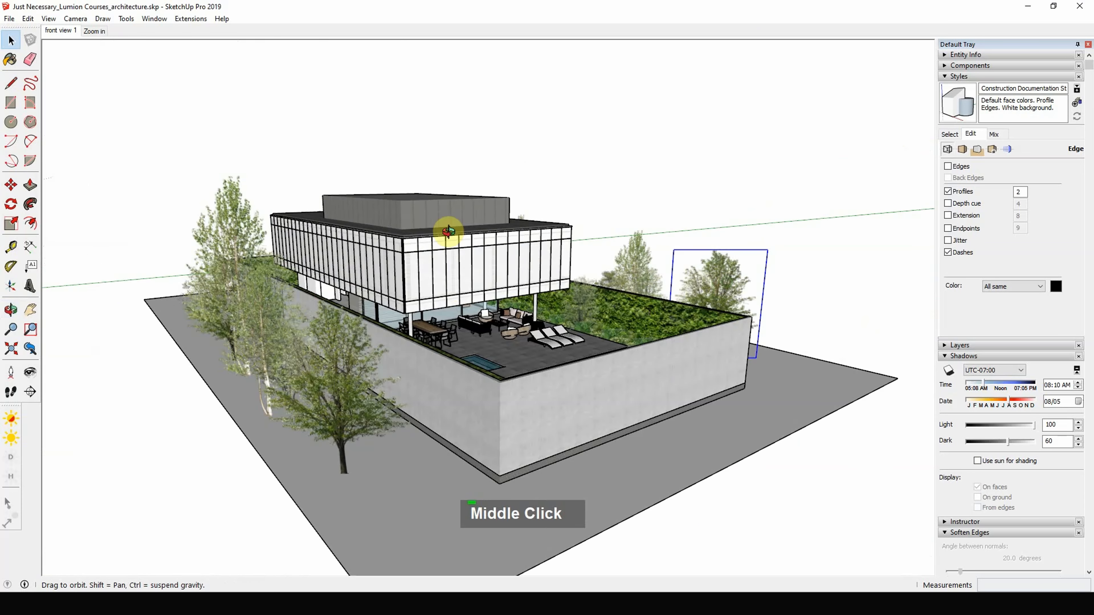
pyautogui.moveTo(447, 227)
pyautogui.mouseDown(button='middle')
pyautogui.moveTo(408, 232)
pyautogui.moveTo(441, 232)
pyautogui.mouseUp(button='middle')
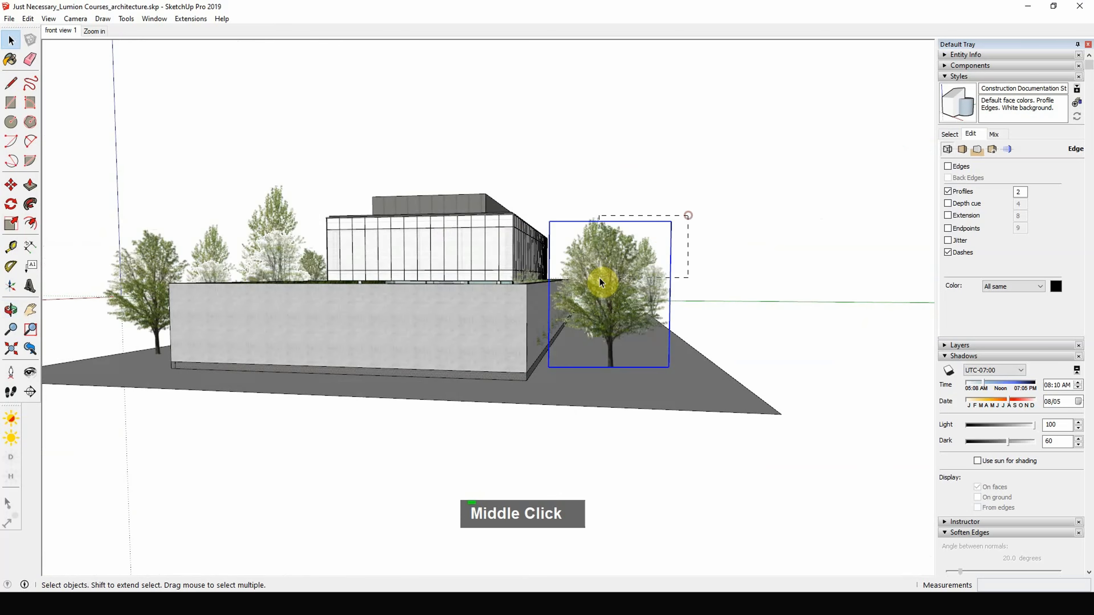
pyautogui.scroll(-7, 598, 280)
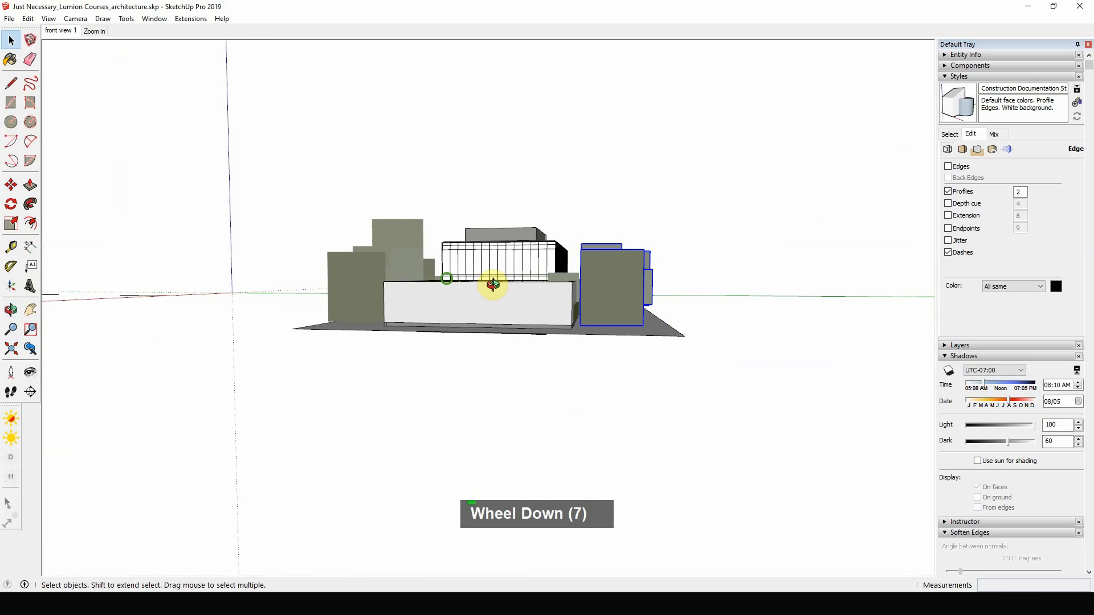
pyautogui.moveTo(493, 285); pyautogui.dragTo(541, 293, button='middle')
pyautogui.keyDown('shift'); pyautogui.moveTo(422, 281); pyautogui.dragTo(326, 214); pyautogui.keyUp('shift')
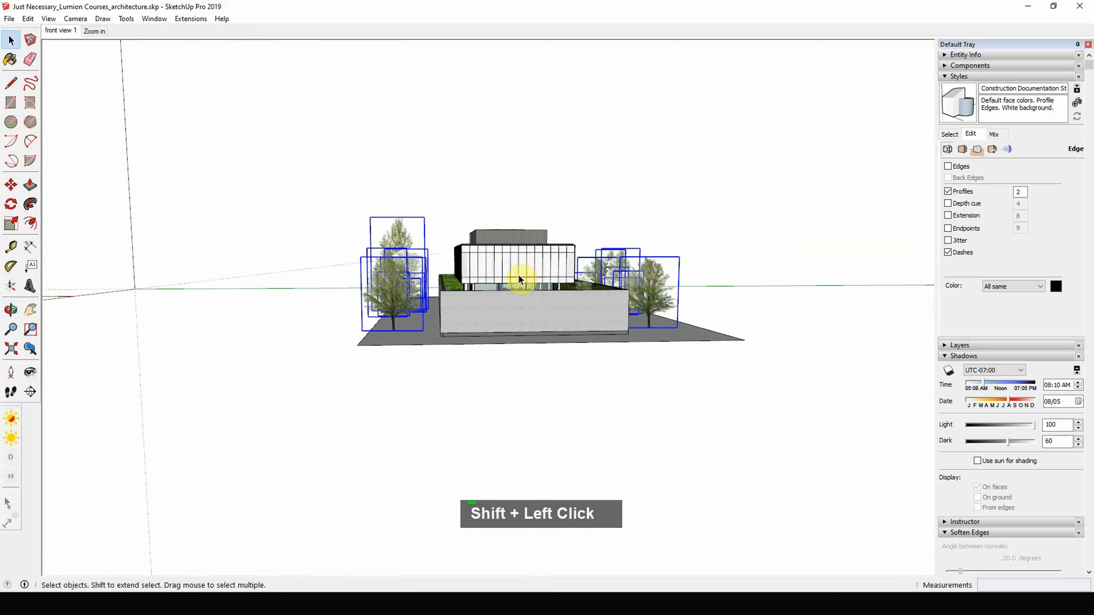
pyautogui.moveTo(520, 280); pyautogui.dragTo(500, 391, button='middle')
pyautogui.scroll(5, 437, 333)
pyautogui.moveTo(447, 294); pyautogui.dragTo(448, 293, button='middle')
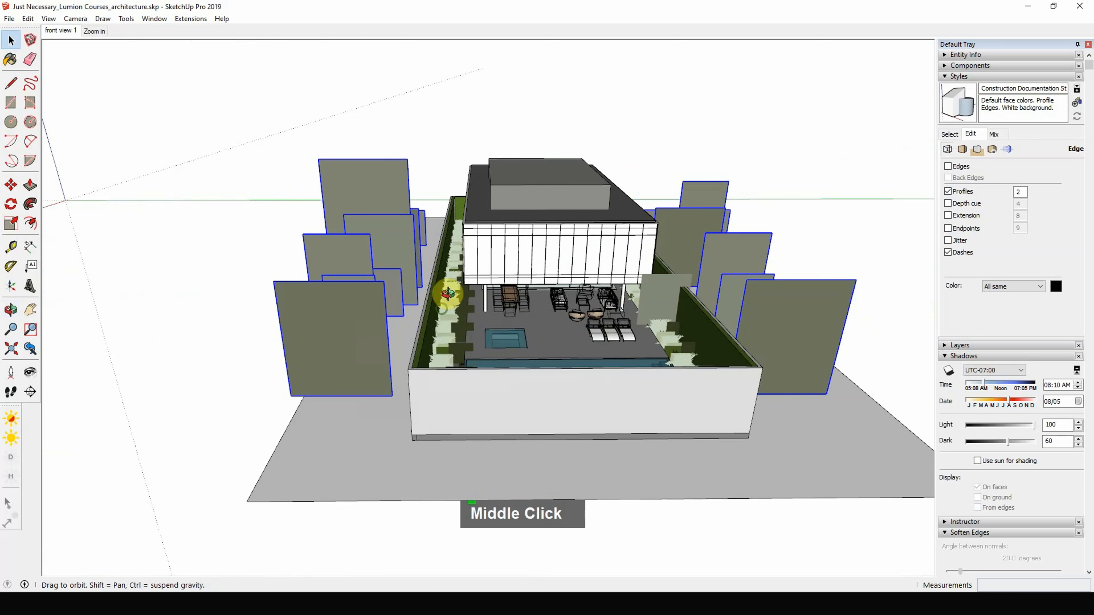
# - Add the planting beds along both inner side walls to the tree selection, leaving out the green hedge walls
pyautogui.keyDown('shift'); pyautogui.click(427, 213); pyautogui.keyUp('shift')
pyautogui.keyDown('shift'); pyautogui.click(487, 441); pyautogui.keyUp('shift')
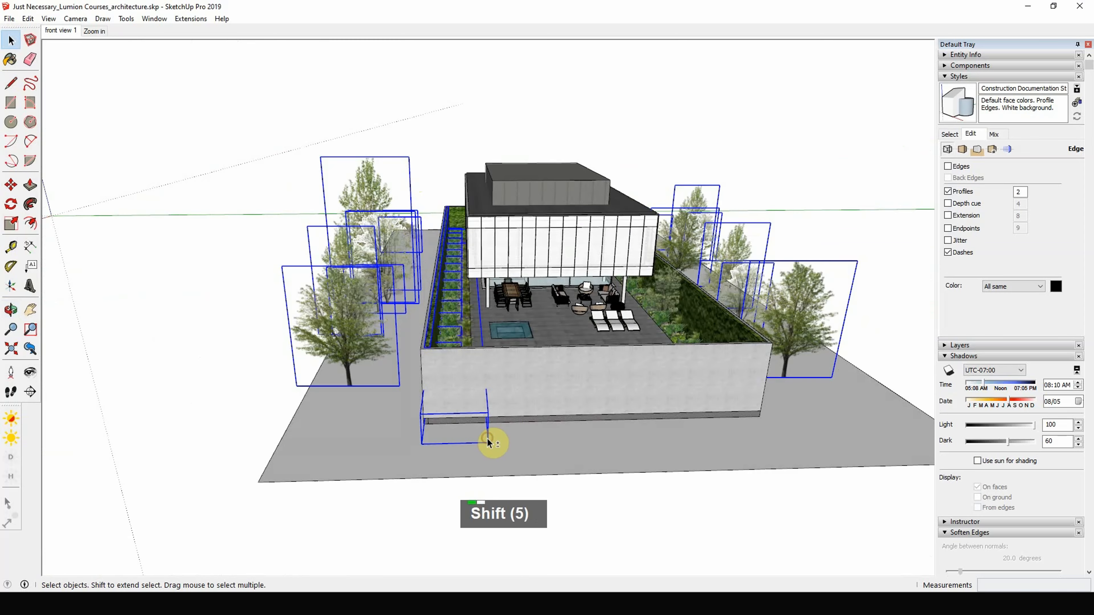
pyautogui.keyDown('shift'); pyautogui.moveTo(723, 337); pyautogui.dragTo(481, 176, button='middle'); pyautogui.keyUp('shift')
pyautogui.keyDown('shift'); pyautogui.moveTo(469, 159); pyautogui.dragTo(643, 392); pyautogui.keyUp('shift')
pyautogui.moveTo(568, 183); pyautogui.dragTo(605, 288, button='middle')
pyautogui.keyDown('shift'); pyautogui.scroll(3, 605, 288); pyautogui.keyUp('shift')
pyautogui.keyDown('shift'); pyautogui.click(605, 287); pyautogui.keyUp('shift')
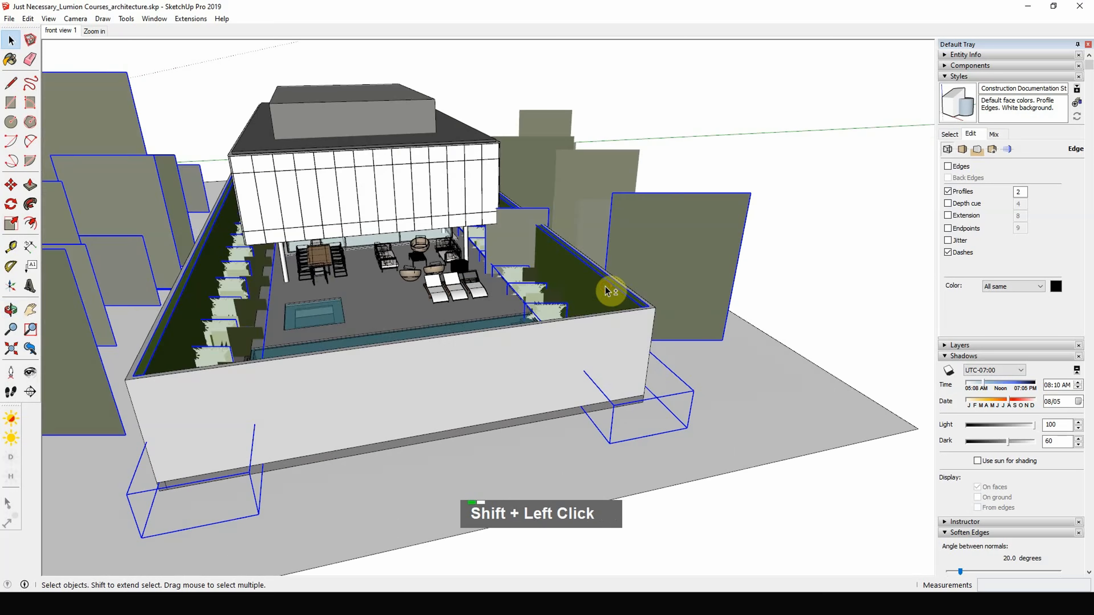
pyautogui.keyDown('shift'); pyautogui.scroll(-3, 608, 291); pyautogui.keyUp('shift')
pyautogui.scroll(3, 253, 341)
pyautogui.keyDown('shift'); pyautogui.click(254, 341); pyautogui.keyUp('shift')
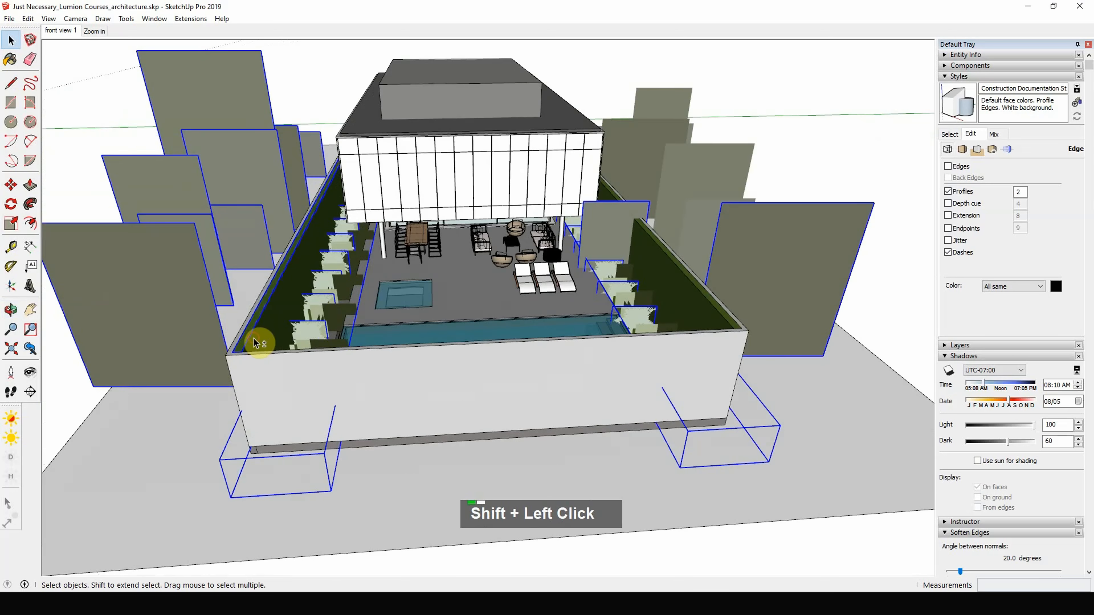
# - Group the selected trees and plants and hide the group
pyautogui.press('g')
pyautogui.scroll(-7, 330, 342)
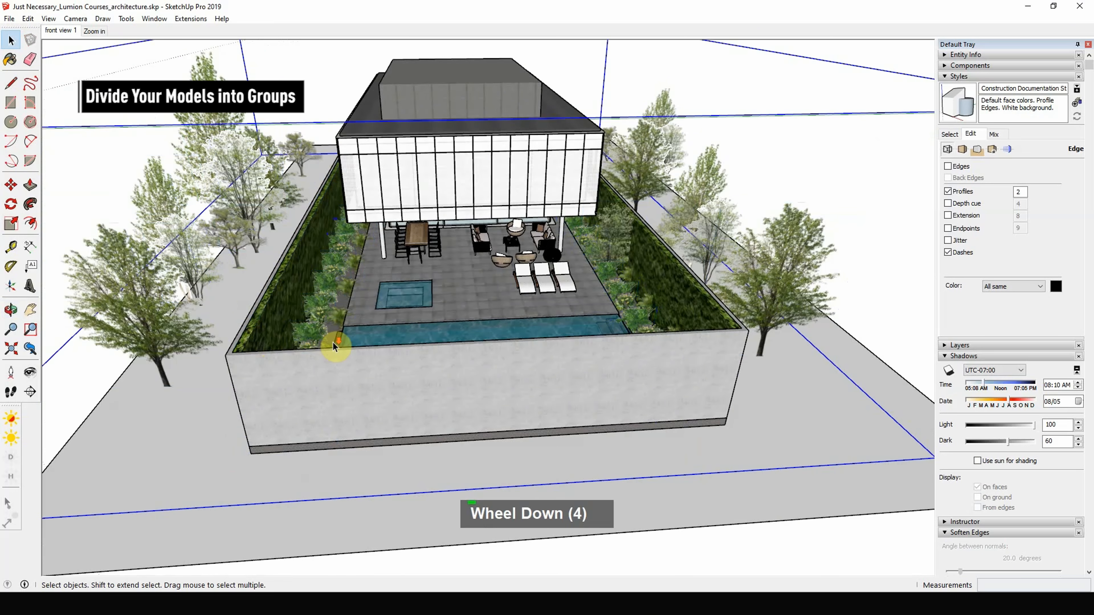
pyautogui.press('h')
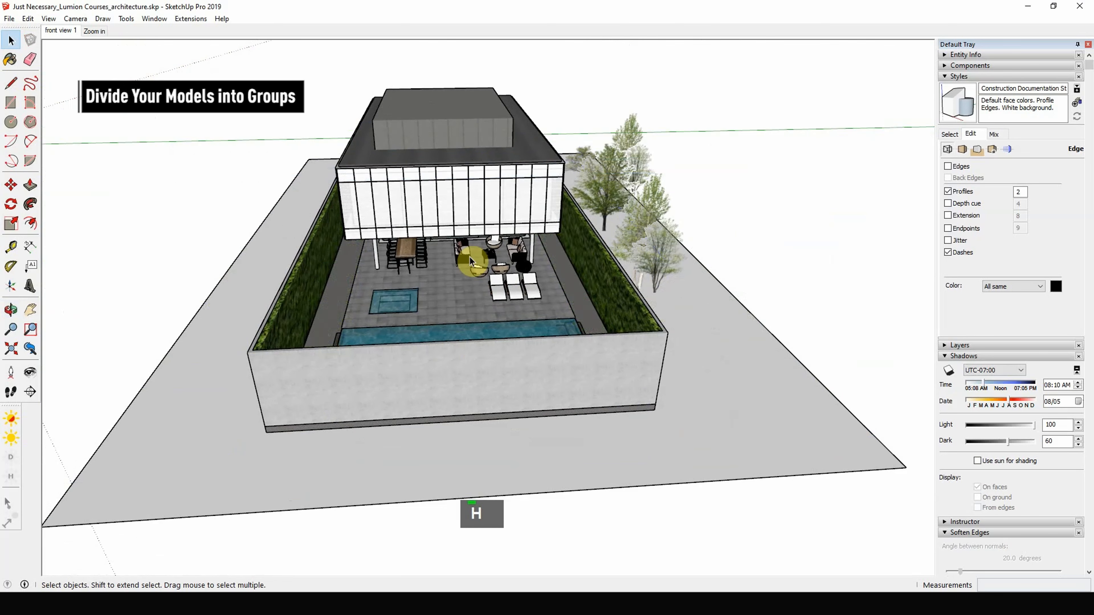
# - Open the furniture group and examine the terrace and interior furniture it contains
pyautogui.moveTo(673, 285); pyautogui.dragTo(520, 330, button='middle')
pyautogui.scroll(5, 520, 330)
pyautogui.click(512, 313)
pyautogui.scroll(12, 513, 314)
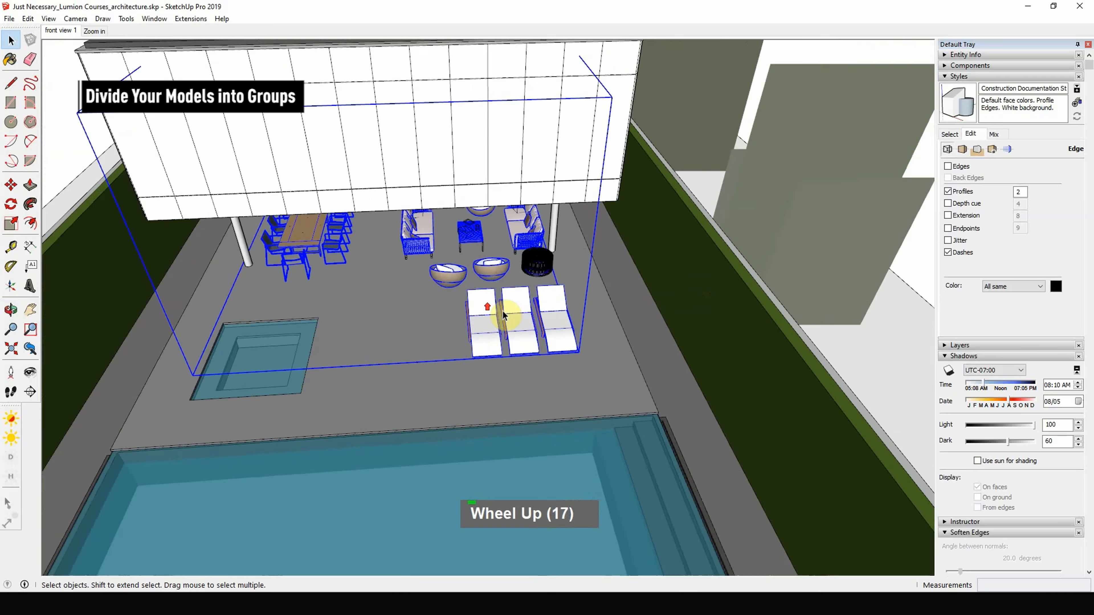
pyautogui.scroll(-1, 537, 323)
pyautogui.doubleClick(537, 323)
pyautogui.moveTo(471, 269); pyautogui.dragTo(313, 140, button='middle')
pyautogui.scroll(2, 471, 116)
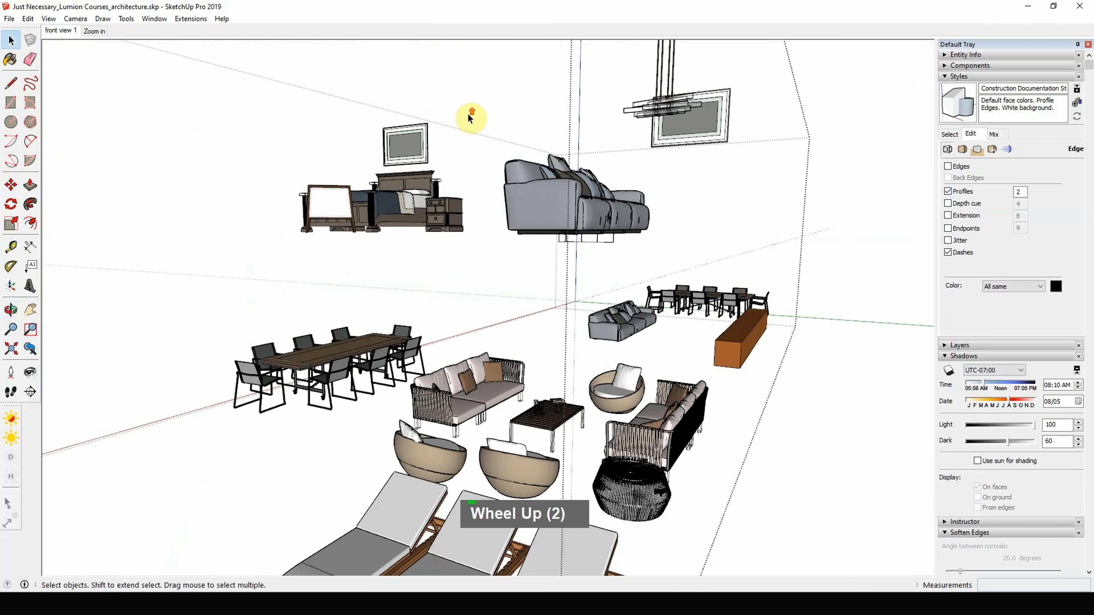
pyautogui.middleClick(647, 233)
pyautogui.scroll(1, 677, 254)
pyautogui.press('Escape')
pyautogui.press('space')
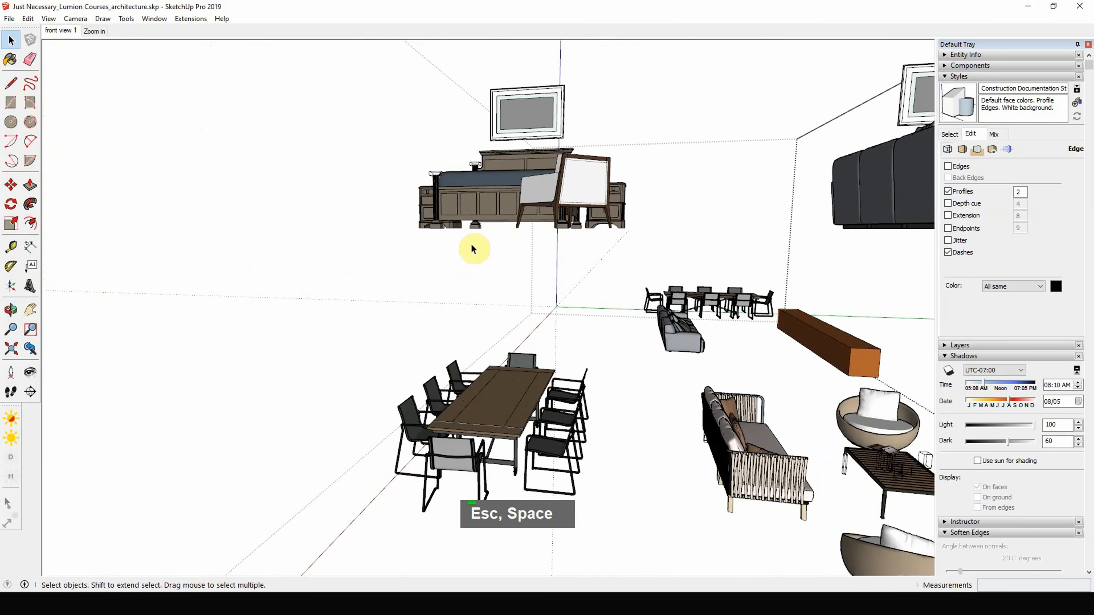
# - Leave the furniture group and select the façade screen and the left hedge wall in turn to check their grouping
pyautogui.scroll(-4, 513, 280)
pyautogui.scroll(-3, 516, 263)
pyautogui.click(521, 244)
pyautogui.scroll(-7, 522, 247)
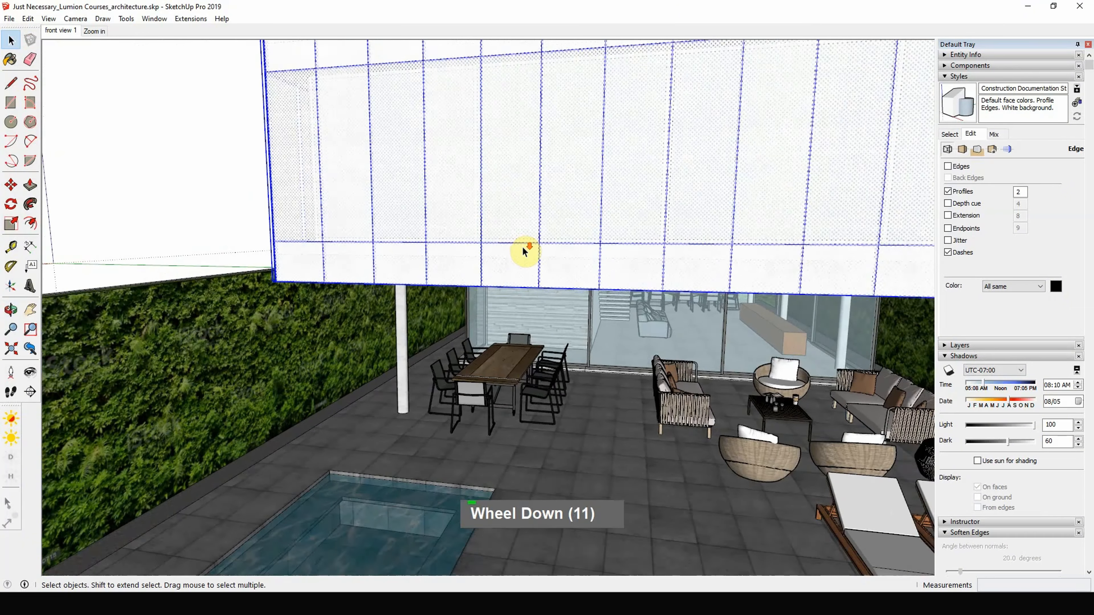
pyautogui.click(251, 451)
pyautogui.click(253, 379)
pyautogui.scroll(-6, 253, 379)
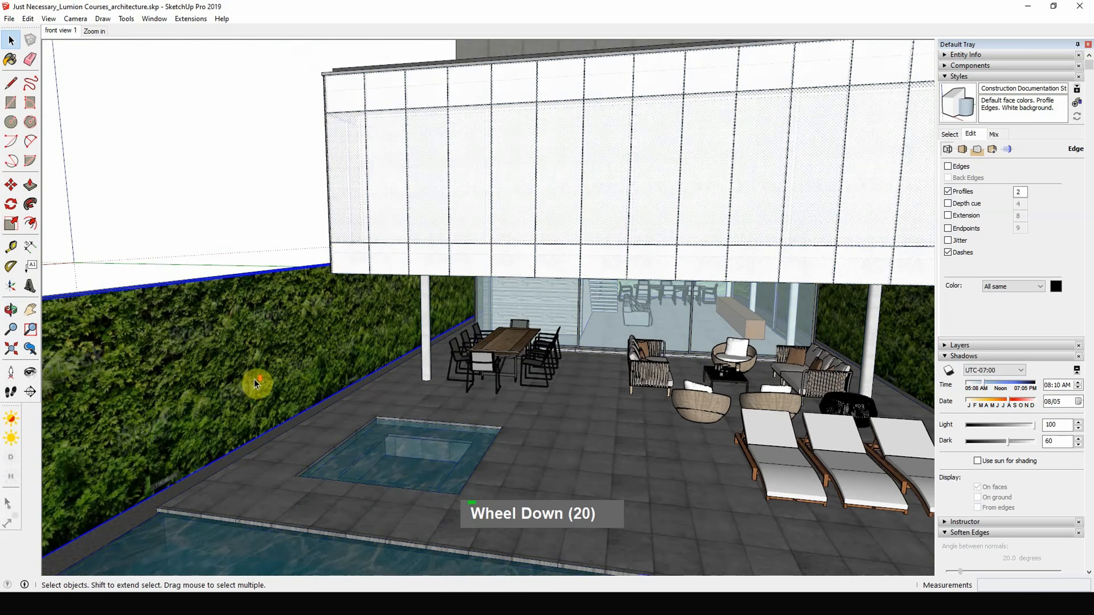
# - Inspect the façade screen group around the upper floor and hide it to expose the glazing
pyautogui.moveTo(278, 382); pyautogui.dragTo(390, 393, button='middle')
pyautogui.click(575, 256)
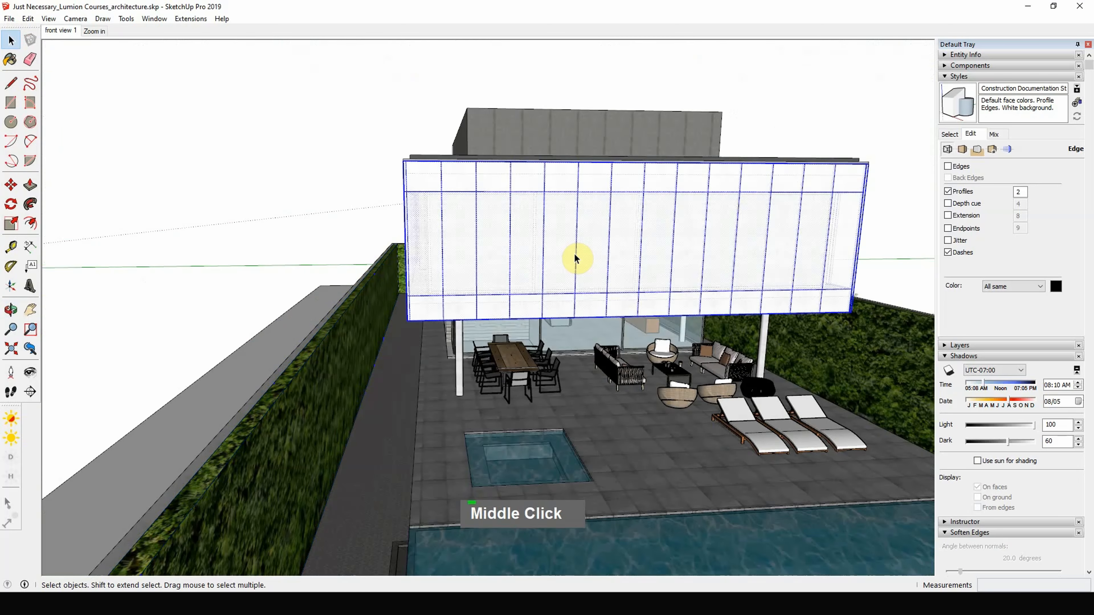
pyautogui.doubleClick(545, 249)
pyautogui.moveTo(549, 222); pyautogui.dragTo(550, 252, button='middle')
pyautogui.press('Escape')
pyautogui.click(545, 258)
pyautogui.press('h')
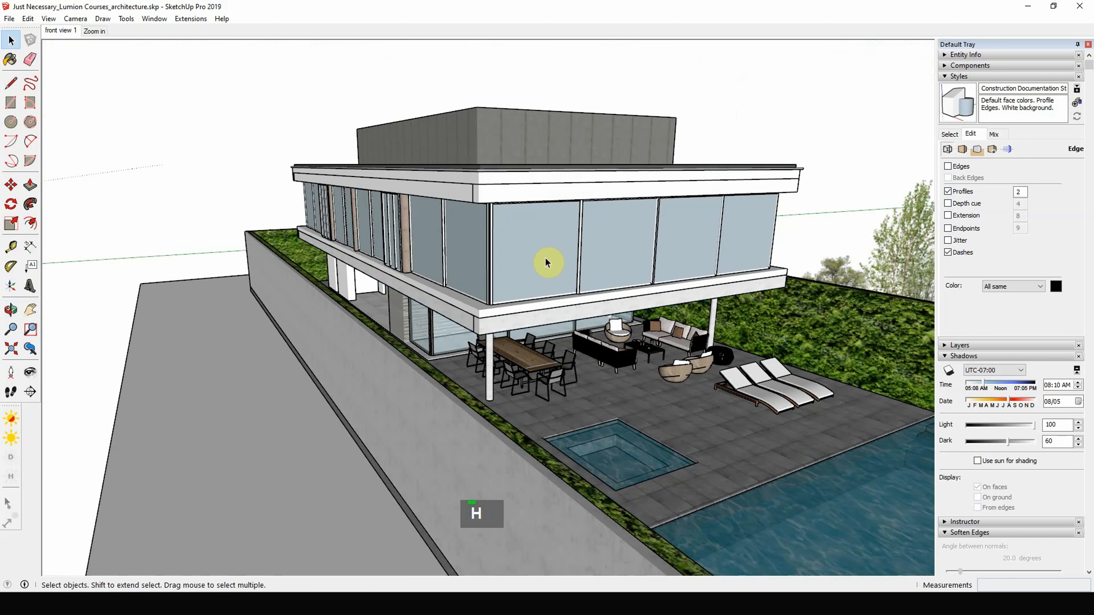
# - Open the nested upper-floor groups down to the level of the individual glass panes and frames
pyautogui.click(519, 232)
pyautogui.doubleClick(519, 232)
pyautogui.doubleClick(519, 232)
pyautogui.doubleClick(519, 232)
pyautogui.doubleClick(519, 231)
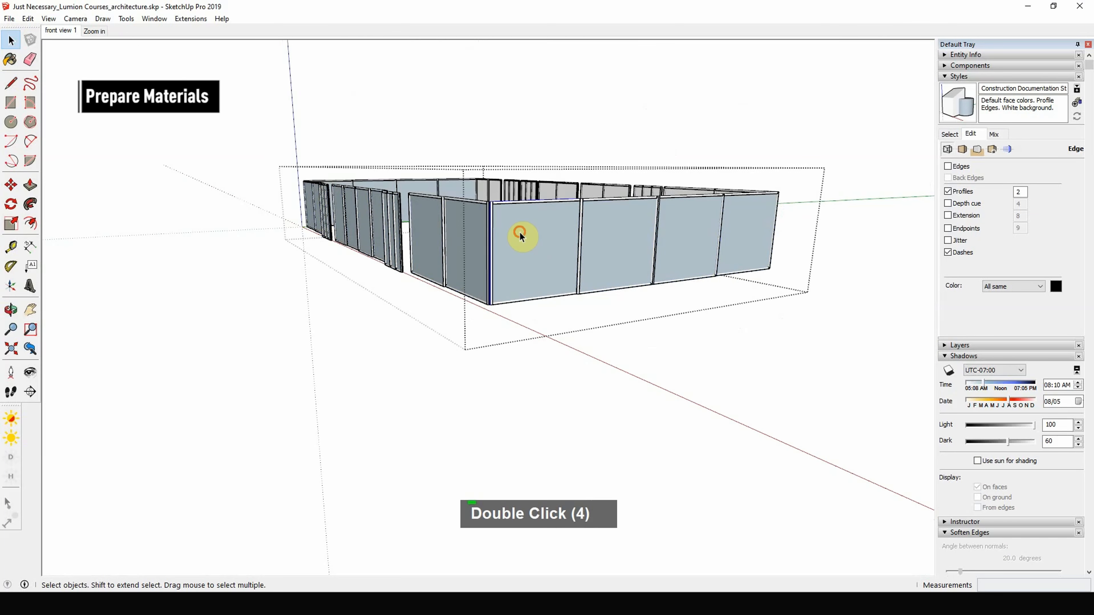
# - Hide the front glass pane and the two large side panes next to the near corner, keeping their frames
pyautogui.moveTo(519, 232); pyautogui.dragTo(633, 362, button='middle')
pyautogui.scroll(-3, 529, 301)
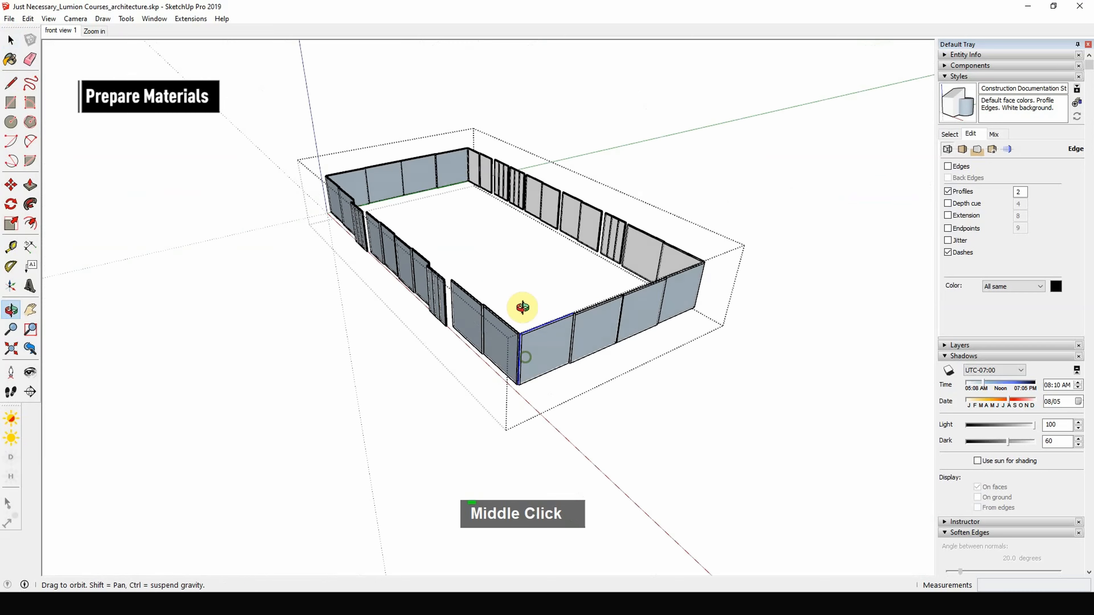
pyautogui.moveTo(541, 297); pyautogui.dragTo(561, 325, button='middle')
pyautogui.scroll(3, 562, 325)
pyautogui.press('h')
pyautogui.press('h')
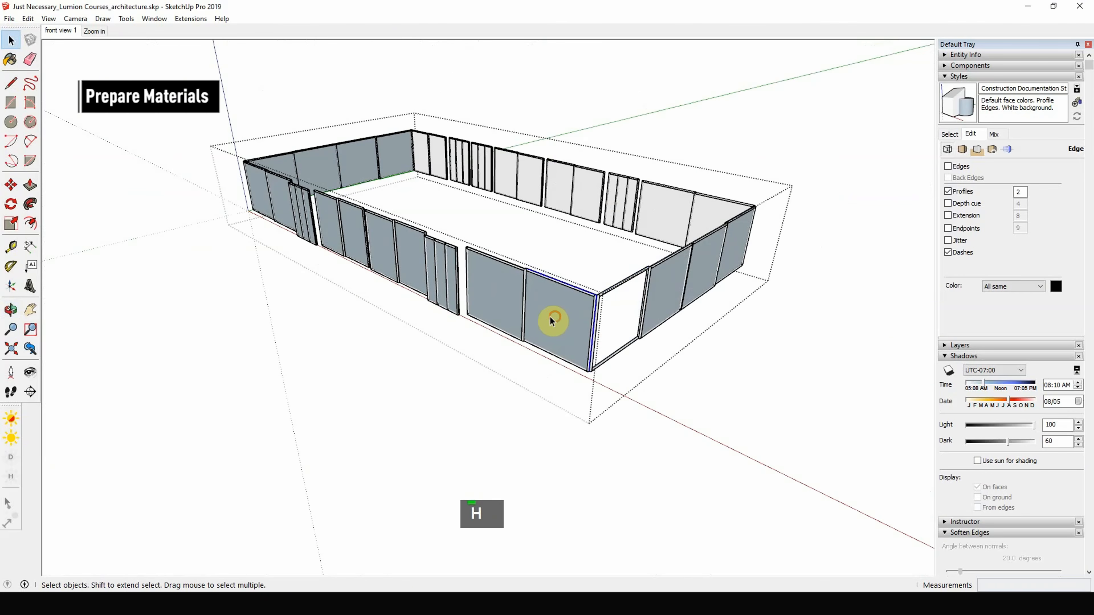
pyautogui.click(497, 299)
pyautogui.press('h')
# - Hide the three narrow glass panes of the front-side window next to the near corner bay, keeping their frames
pyautogui.scroll(5, 450, 259)
pyautogui.click(445, 253)
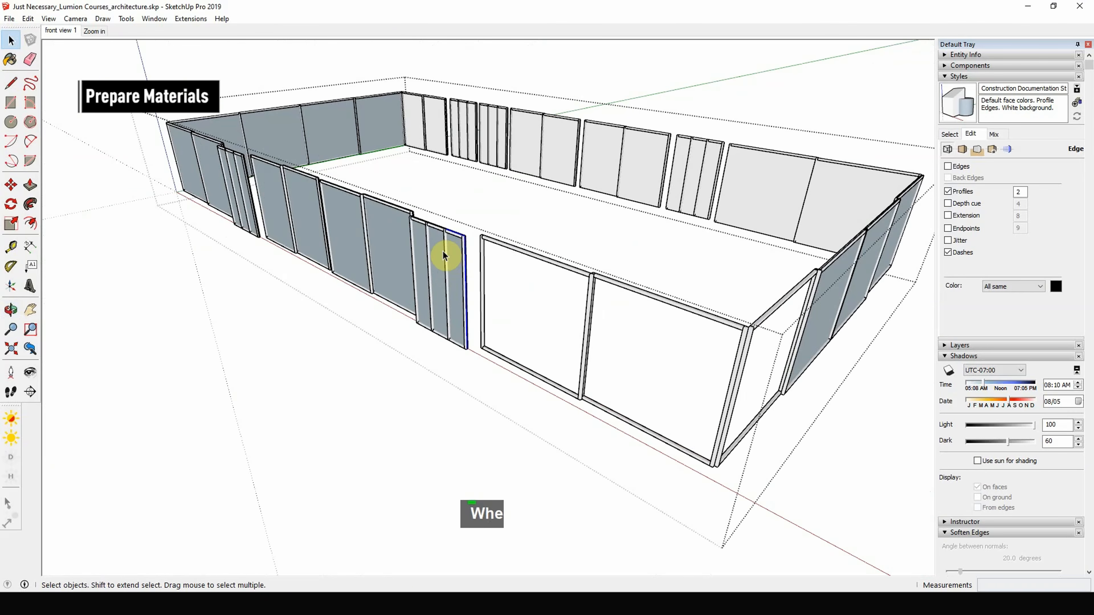
pyautogui.press('h')
pyautogui.press('h')
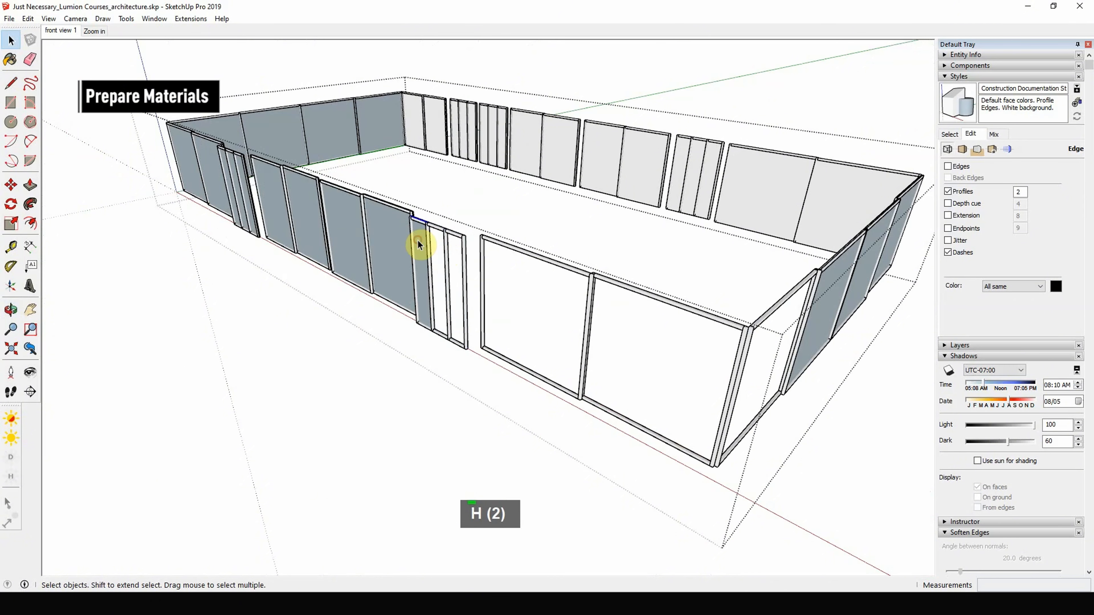
pyautogui.press('h')
# - Hide the four larger glass panes along the middle of the front side, leaving only their frames
pyautogui.click(349, 237)
pyautogui.press('h')
pyautogui.click(308, 227)
pyautogui.press('h')
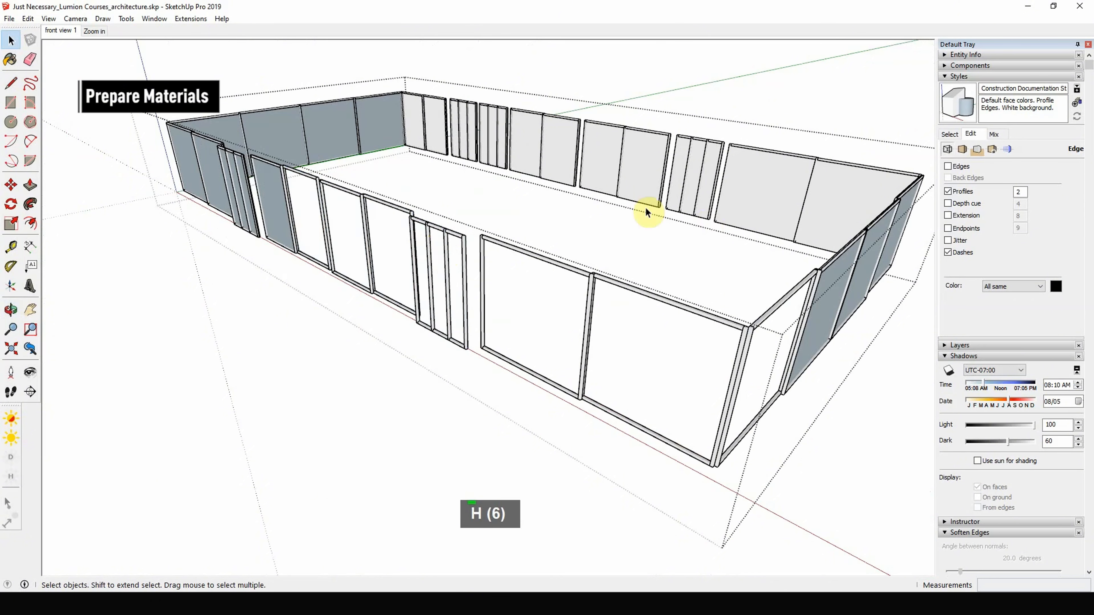
pyautogui.click(281, 197)
pyautogui.press('h')
# - Display edges without profiles and hide the front-side glass pane second from the far corner
pyautogui.click(970, 164)
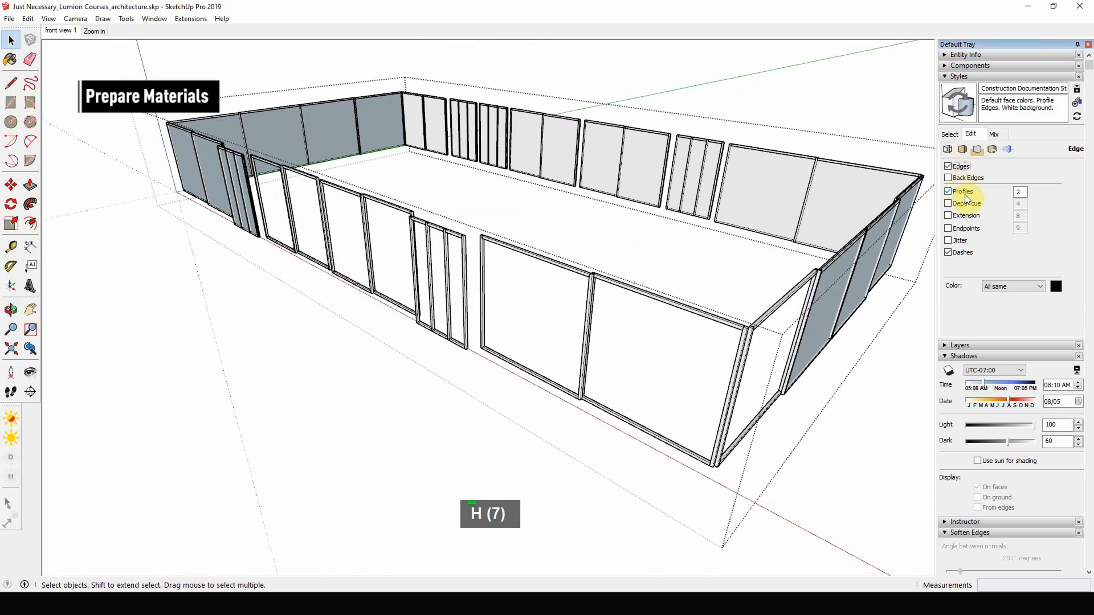
pyautogui.click(963, 195)
pyautogui.click(217, 177)
pyautogui.press('h')
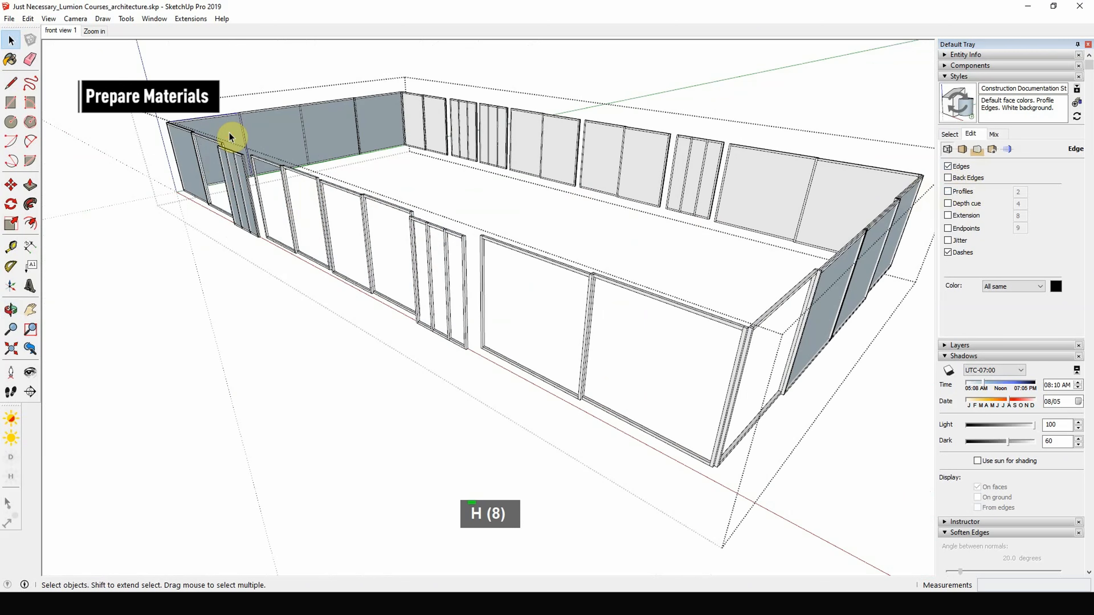
# - Hide the four glass panes along the far short side of the upper floor
pyautogui.press('h')
pyautogui.click(261, 131)
pyautogui.press('h')
pyautogui.click(312, 117)
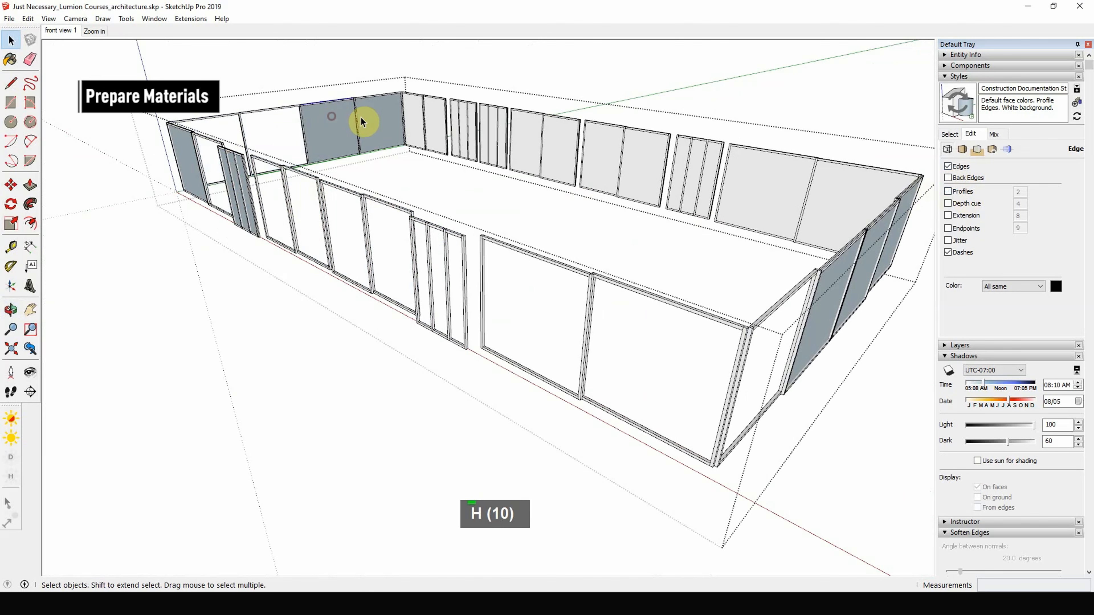
pyautogui.press('h')
pyautogui.click(373, 114)
pyautogui.press('h')
# - Hide the two glass panes on the back side directly beside the far corner
pyautogui.click(413, 111)
pyautogui.press('h')
pyautogui.click(434, 113)
pyautogui.press('h')
# - Hide the narrow glass panes in the two adjacent slim windows on the back side near the far corner
pyautogui.click(458, 122)
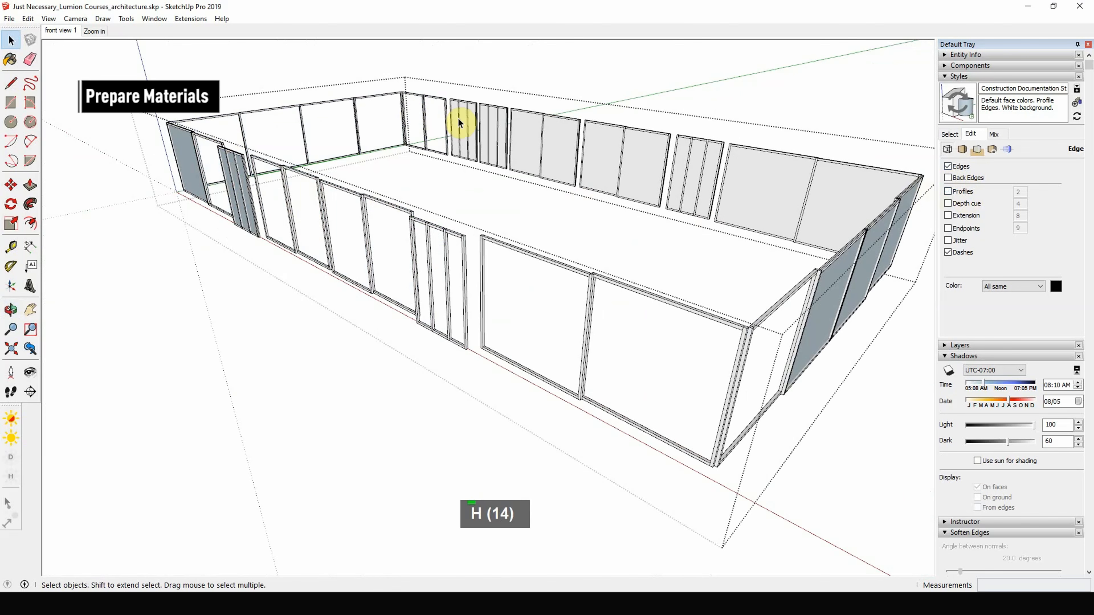
pyautogui.moveTo(454, 124); pyautogui.dragTo(596, 147, button='middle')
pyautogui.scroll(5, 421, 122)
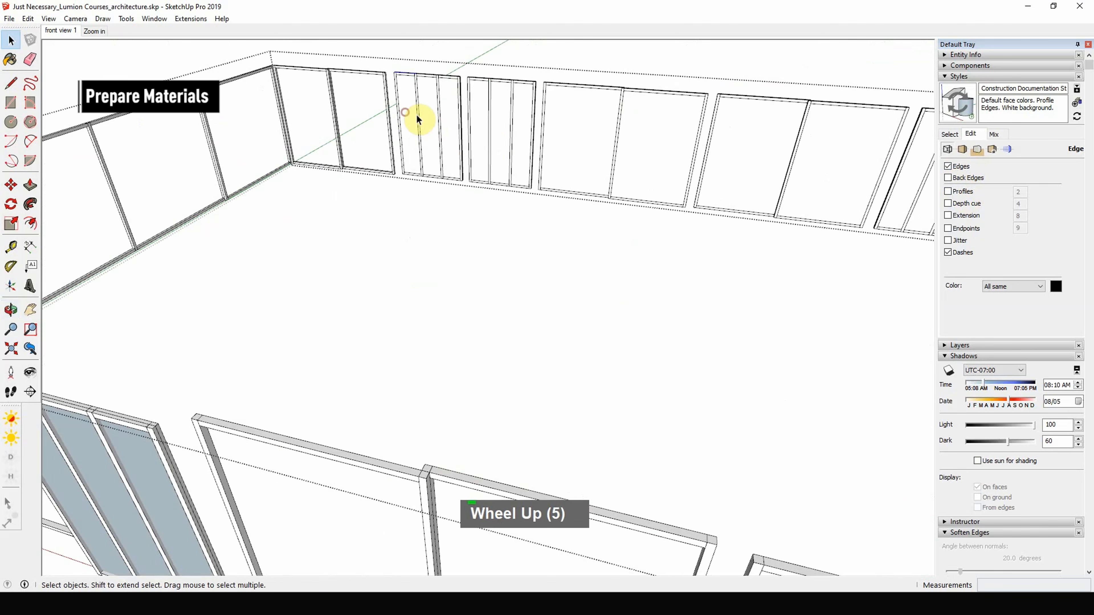
pyautogui.press('h')
pyautogui.click(428, 111)
pyautogui.press('h')
pyautogui.press('h')
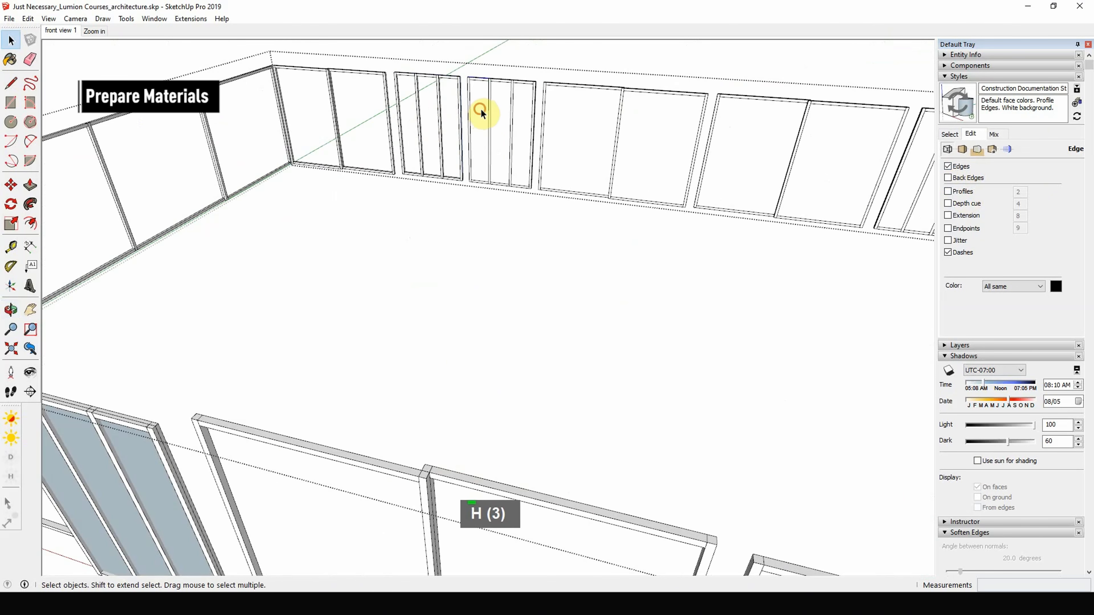
pyautogui.click(479, 109)
pyautogui.press('h')
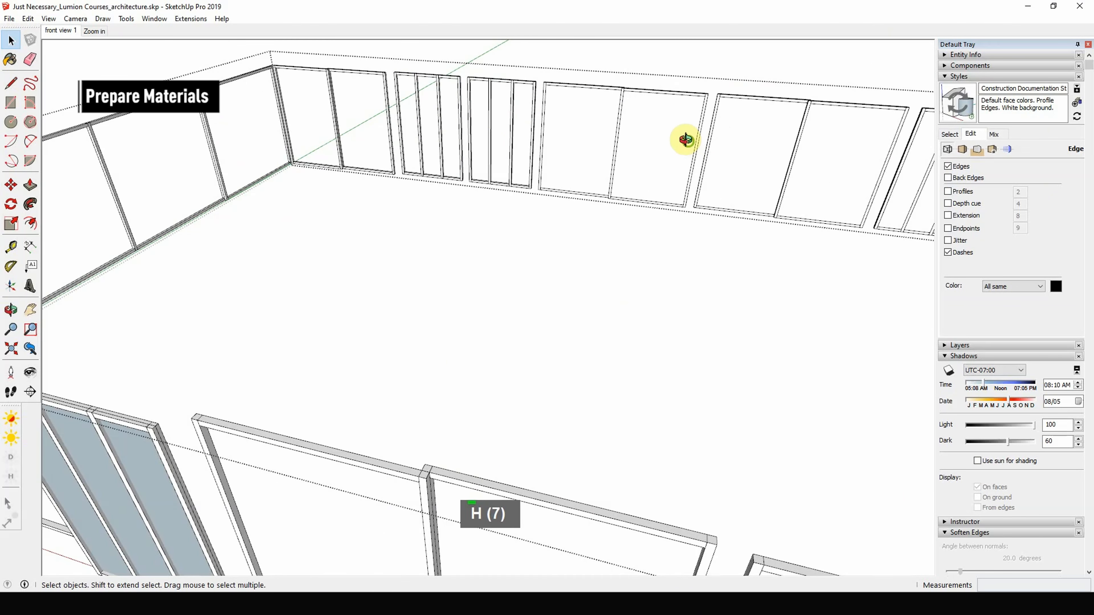
# - Hide the four glass panes of the two double windows in the middle of the back side
pyautogui.scroll(-5, 420, 151)
pyautogui.press('h')
pyautogui.click(496, 153)
pyautogui.press('h')
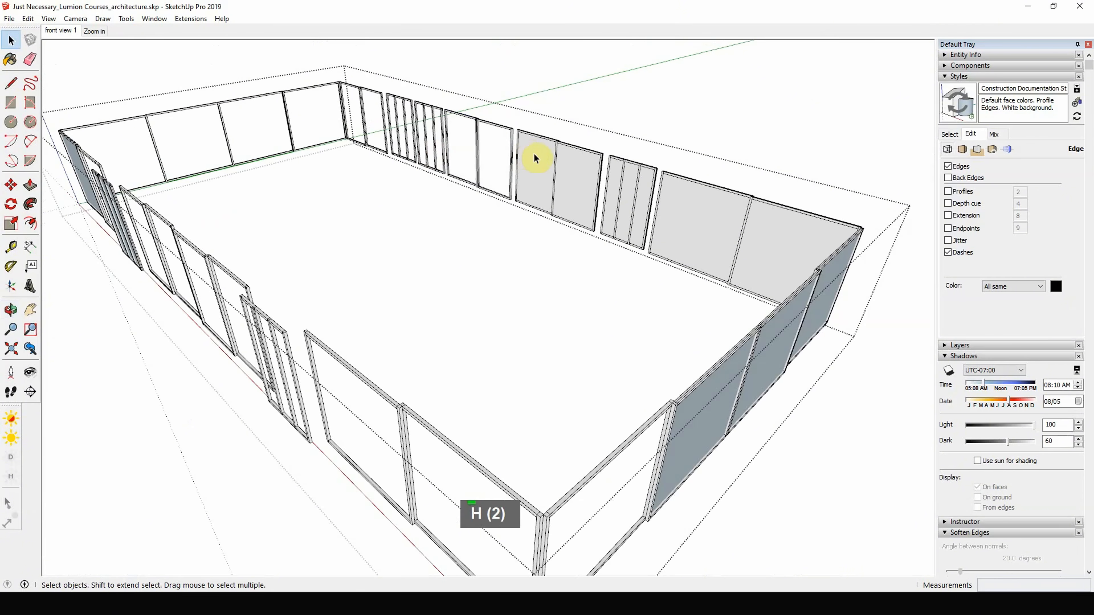
pyautogui.click(535, 159)
pyautogui.press('h')
pyautogui.click(578, 178)
pyautogui.press('h')
# - Hide the three narrow glass panes in the remaining slim window on the back side
pyautogui.scroll(4, 615, 178)
pyautogui.click(617, 176)
pyautogui.press('h')
pyautogui.click(636, 175)
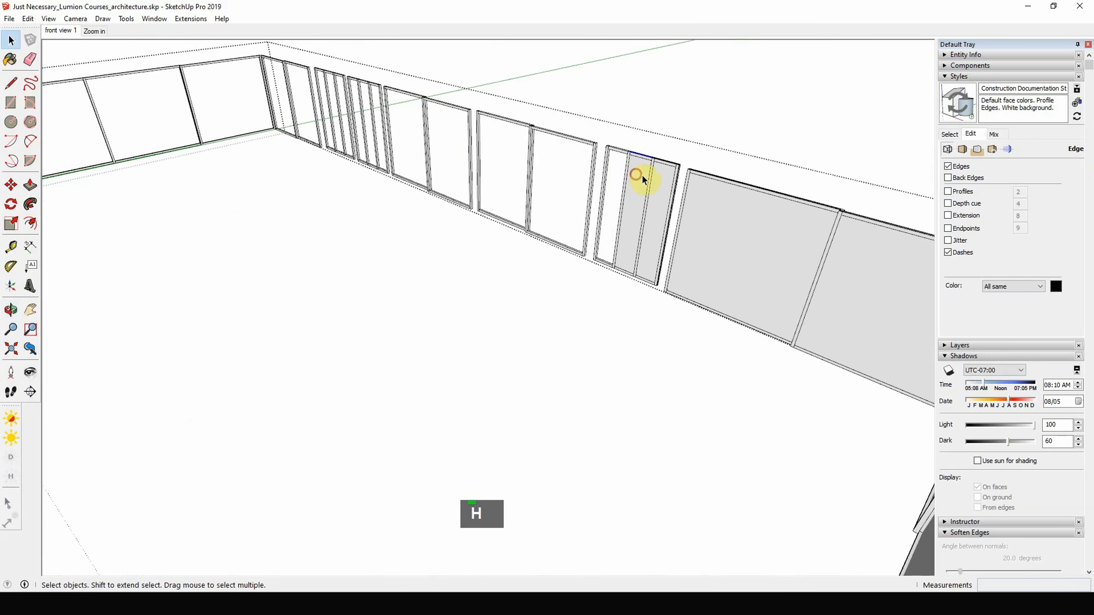
pyautogui.press('h')
pyautogui.click(663, 181)
pyautogui.press('h')
# - Hide the two large glass panes at the near end of the back side
pyautogui.scroll(-4, 435, 209)
pyautogui.click(579, 237)
pyautogui.press('h')
pyautogui.click(640, 242)
pyautogui.press('h')
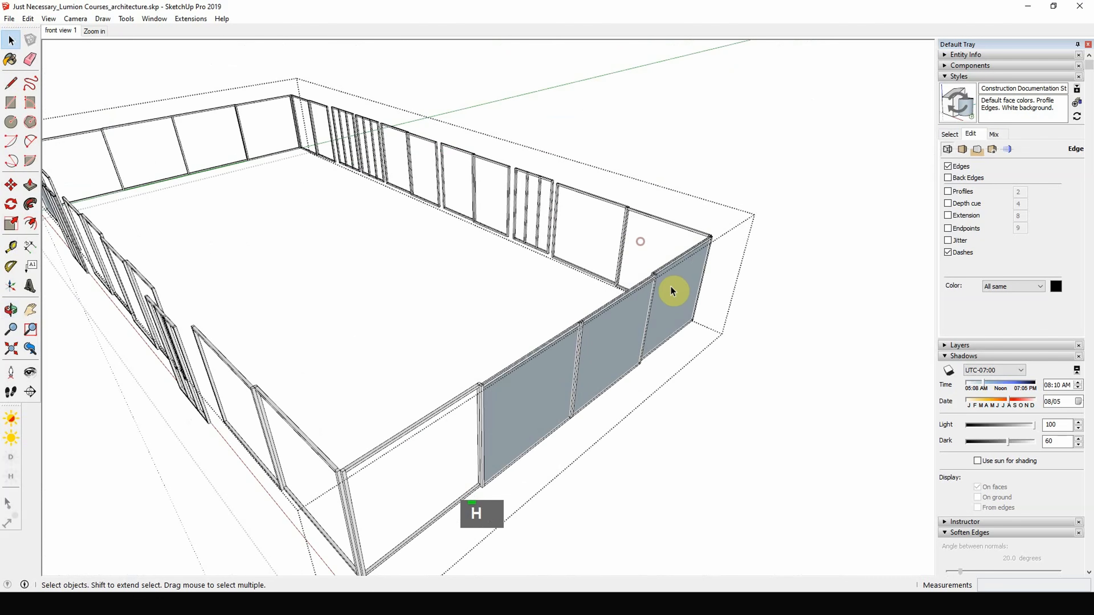
# - Hide the three remaining glass panes on the near short side
pyautogui.click(671, 290)
pyautogui.press('h')
pyautogui.click(629, 324)
pyautogui.press('h')
pyautogui.click(547, 380)
# - Hide the remaining glass panes at the far end of the front side, including the three narrow ones
pyautogui.scroll(-3, 498, 328)
pyautogui.moveTo(498, 327); pyautogui.dragTo(303, 323, button='middle')
pyautogui.scroll(-1, 303, 323)
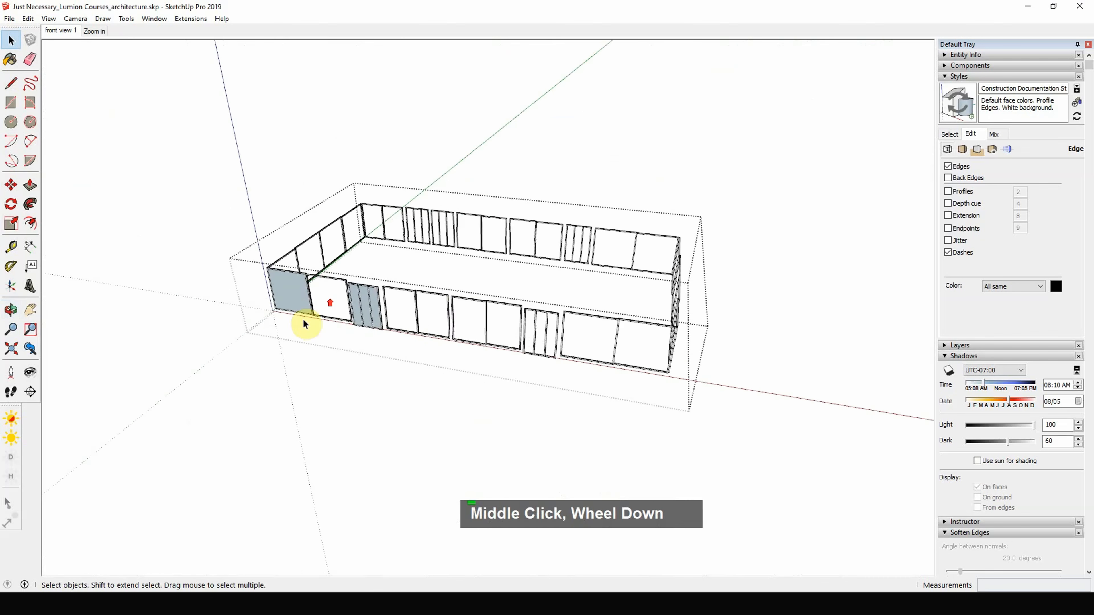
pyautogui.scroll(9, 319, 313)
pyautogui.click(405, 269)
pyautogui.press('h')
pyautogui.click(434, 269)
pyautogui.press('h')
pyautogui.click(467, 273)
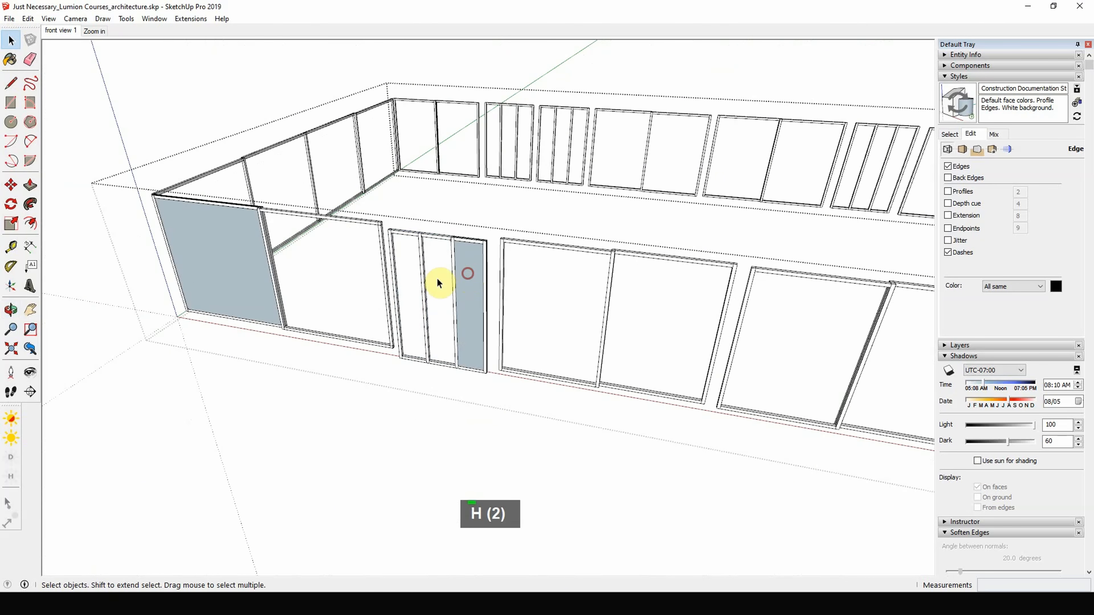
pyautogui.press('h')
pyautogui.scroll(-7, 537, 269)
pyautogui.scroll(1, 842, 464)
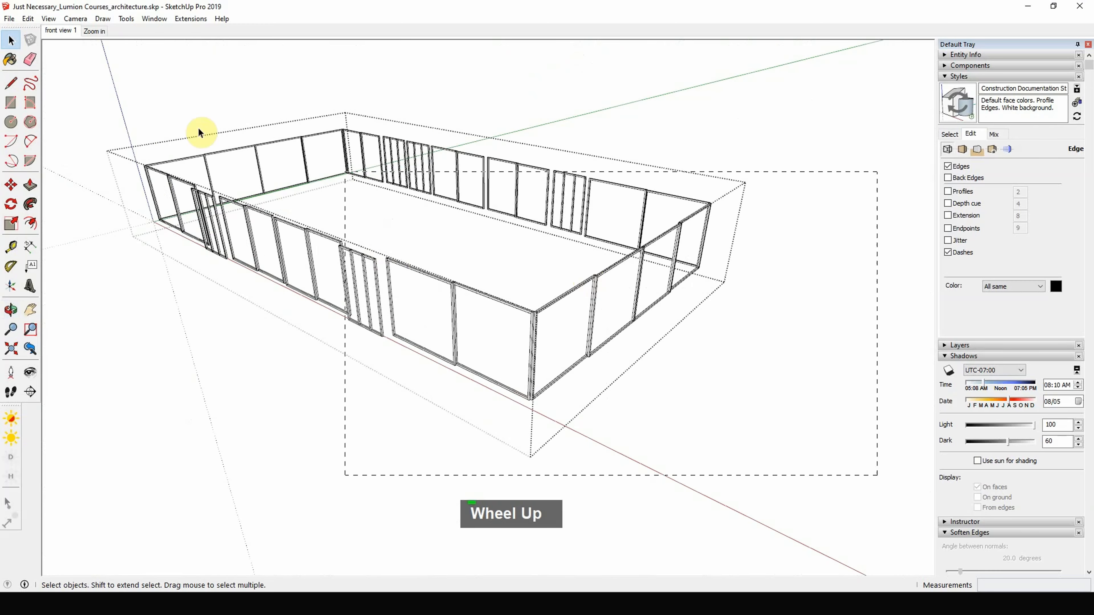
# - Select all the visible window frames of the upper floor and combine them into one group
pyautogui.moveTo(877, 475); pyautogui.dragTo(82, 77)
pyautogui.scroll(5, 449, 283)
pyautogui.rightClick(448, 283)
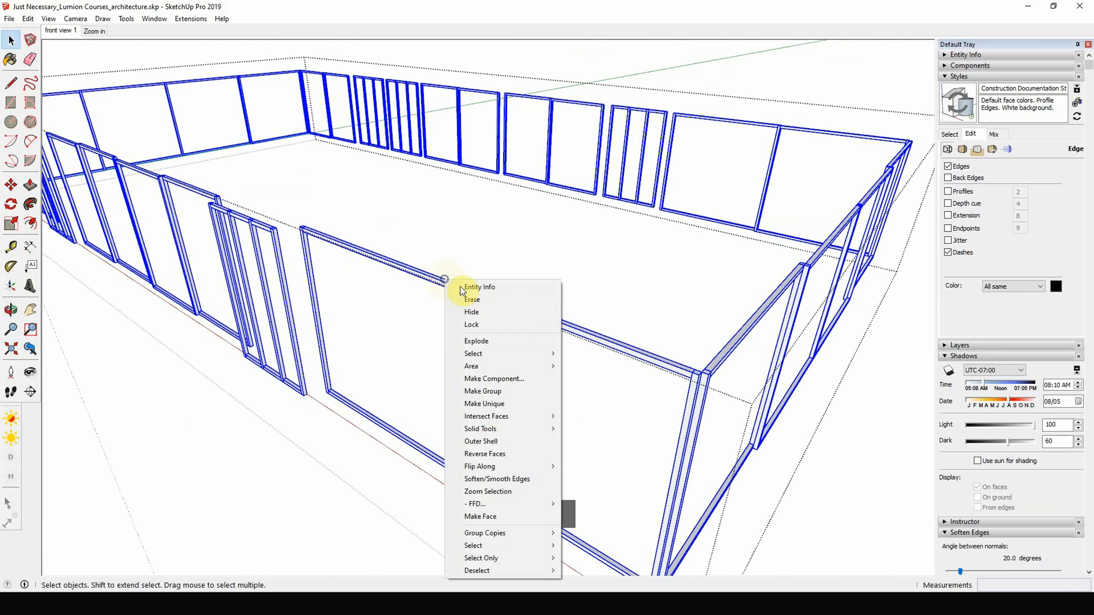
pyautogui.click(489, 391)
pyautogui.scroll(-2, 459, 310)
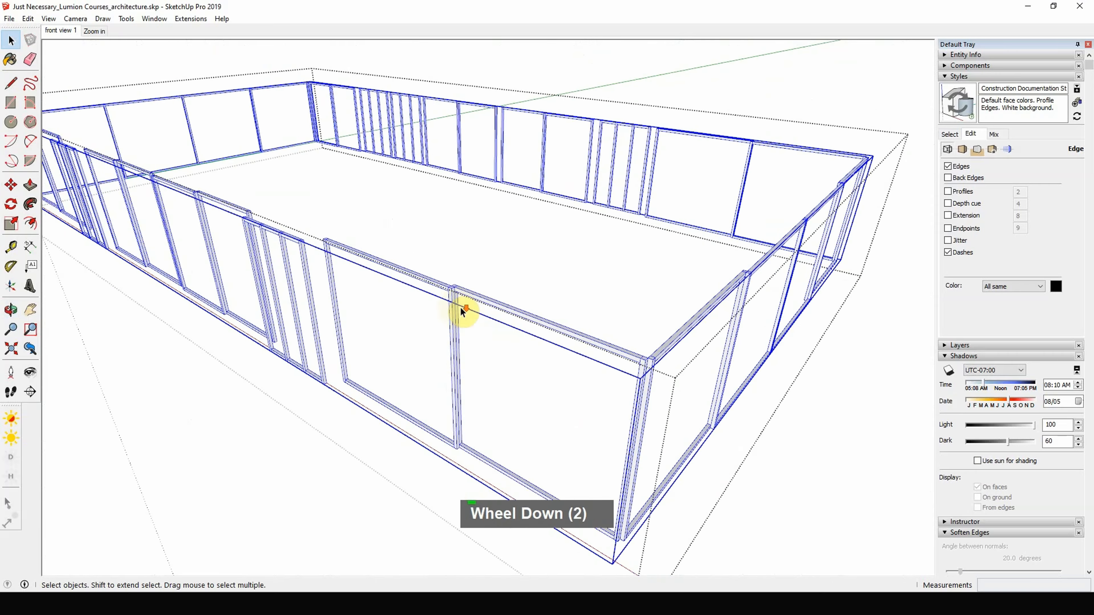
pyautogui.scroll(1, 413, 299)
pyautogui.scroll(4, 413, 299)
pyautogui.scroll(-5, 863, 297)
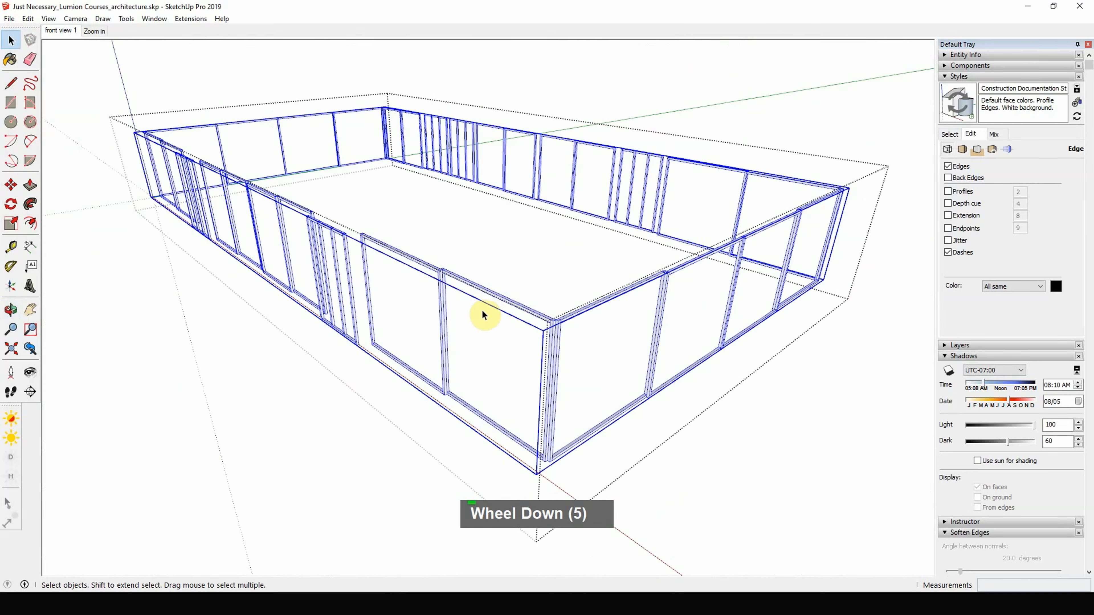
# - Create a new material named "window frame" based on the Metal Seamed material
pyautogui.press('ctrl')
pyautogui.press('ctrl')
pyautogui.press('ctrl')
pyautogui.press('b')
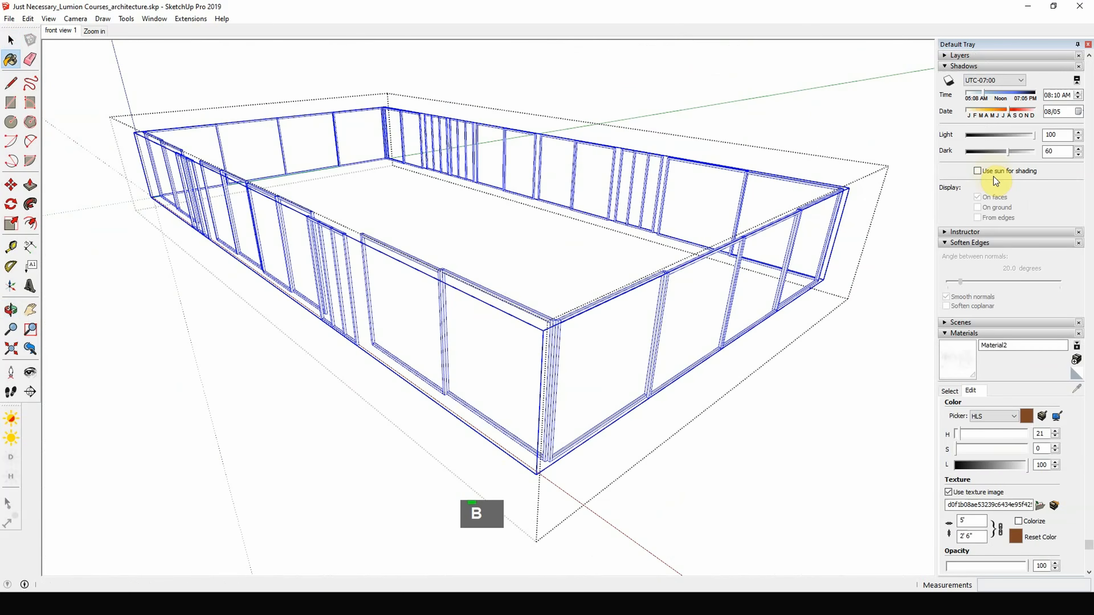
pyautogui.click(949, 391)
pyautogui.click(1008, 462)
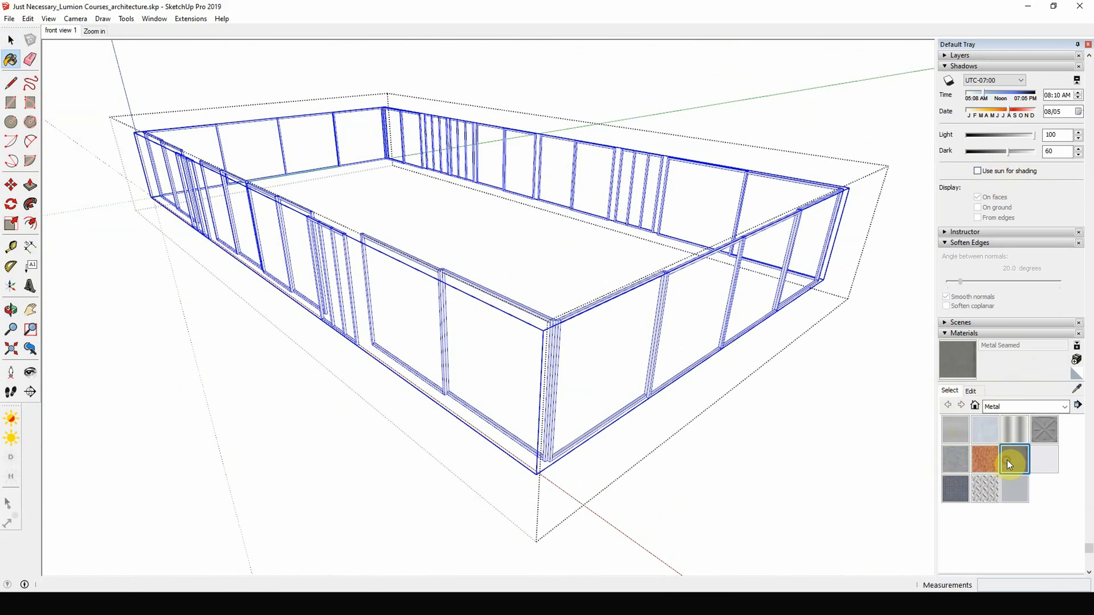
pyautogui.click(1077, 360)
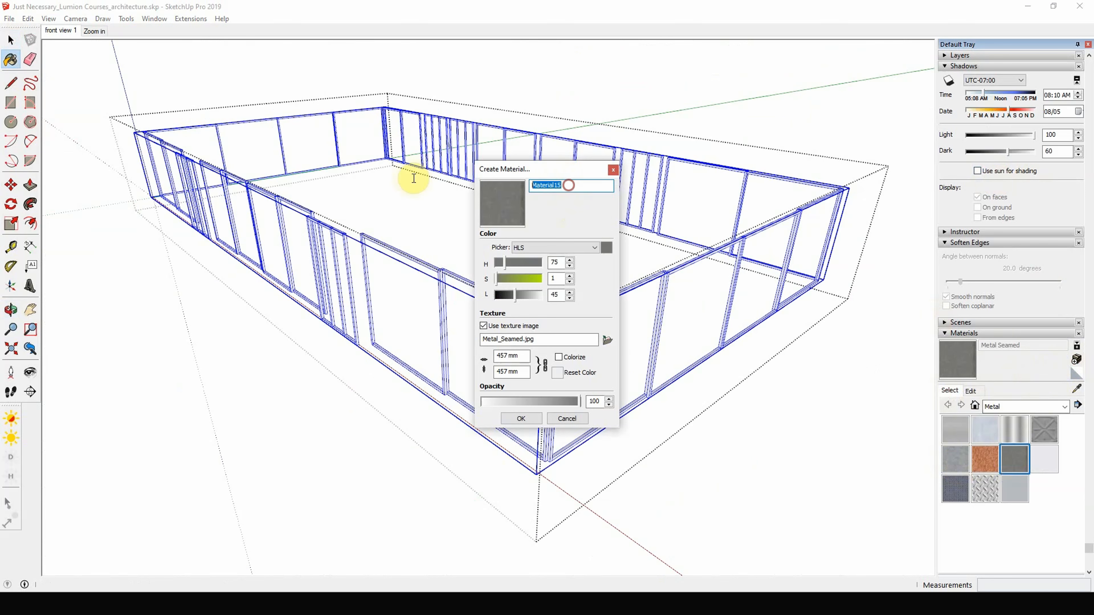
pyautogui.write('window')
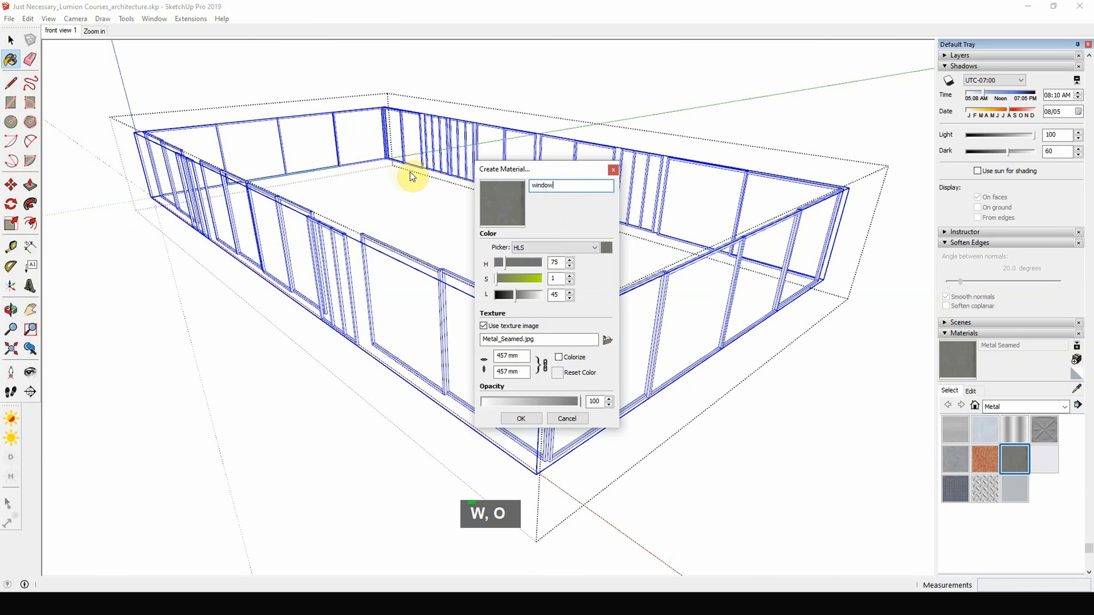
pyautogui.write(' frame')
pyautogui.click(520, 419)
# - Paint the window frame group with the "window frame" material
pyautogui.click(557, 318)
pyautogui.scroll(4, 557, 318)
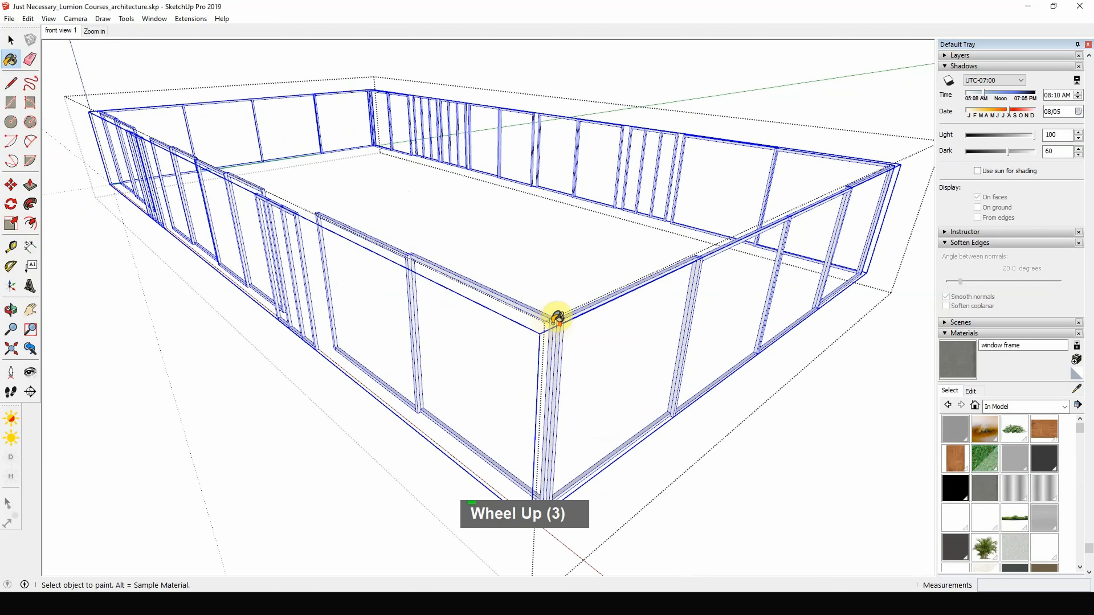
pyautogui.moveTo(557, 317); pyautogui.dragTo(581, 290, button='middle')
pyautogui.scroll(-4, 581, 291)
pyautogui.scroll(4, 527, 312)
pyautogui.press('space')
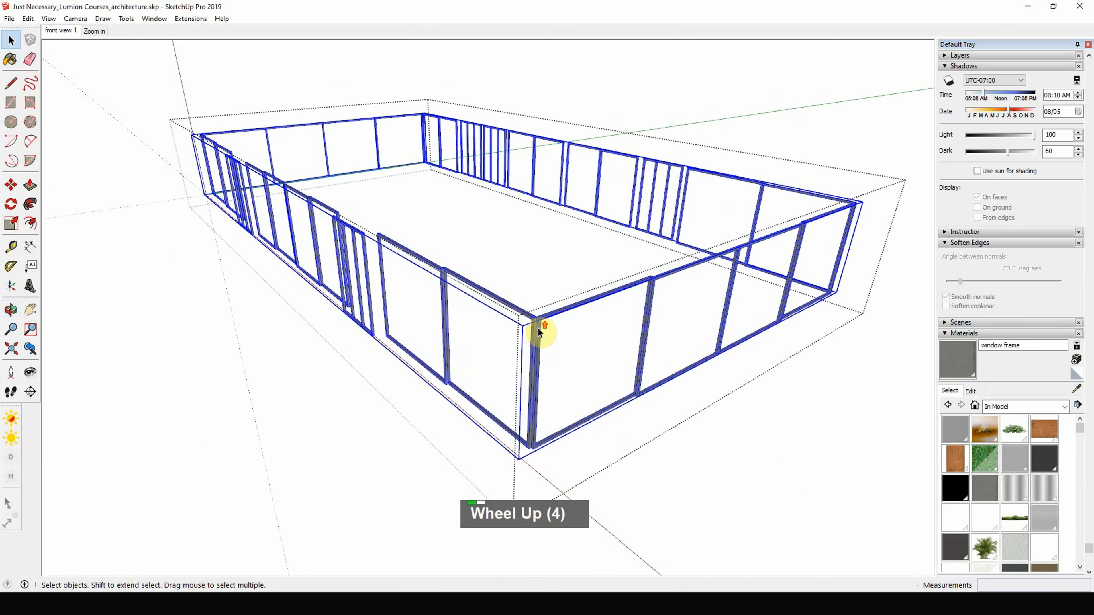
# - Hide the painted frame group and bring all the glass panes back into view
pyautogui.hotkey('ctrl', 'h')
pyautogui.moveTo(537, 328); pyautogui.dragTo(557, 311, button='middle')
pyautogui.scroll(1, 557, 311)
pyautogui.hotkey('ctrl', 'h')
pyautogui.scroll(-7, 556, 325)
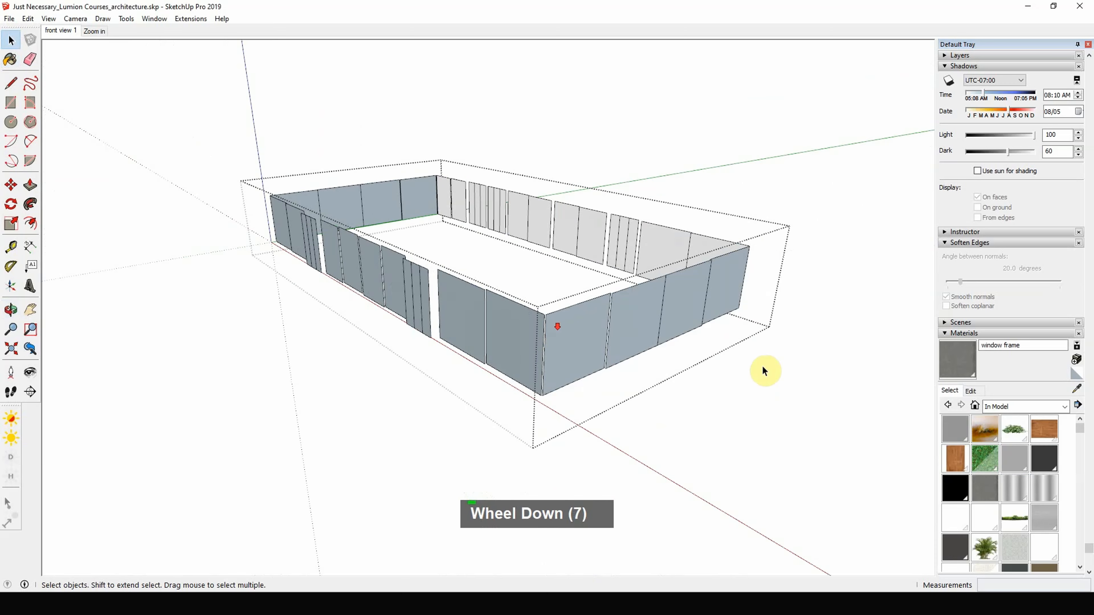
# - Select all the glass panes and create a material named "window" from Translucent Glass Gray at 50 opacity
pyautogui.moveTo(797, 385); pyautogui.dragTo(145, 88)
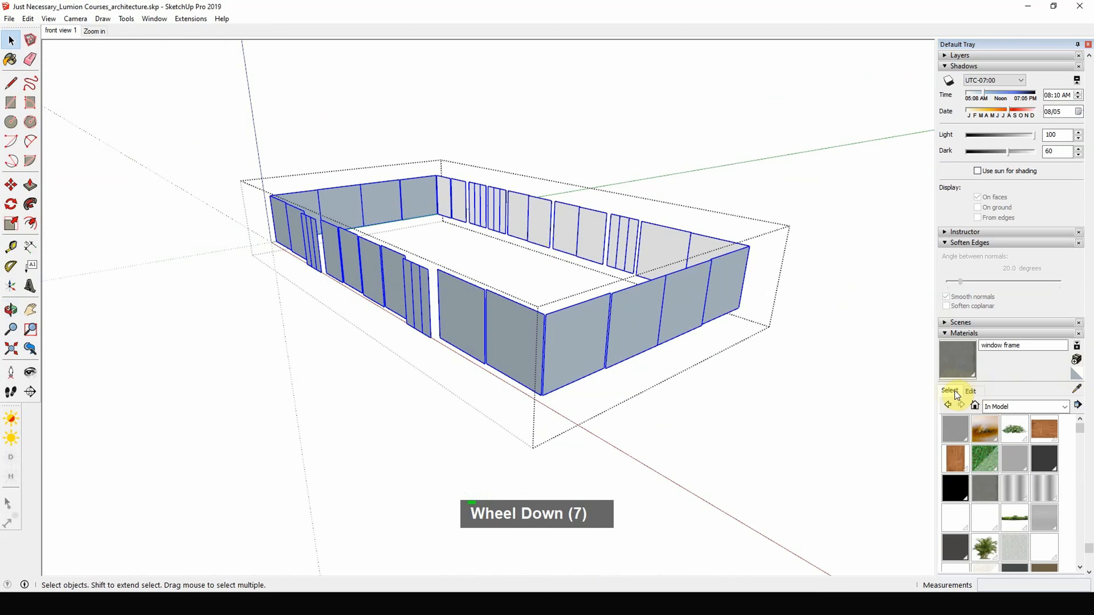
pyautogui.click(1009, 407)
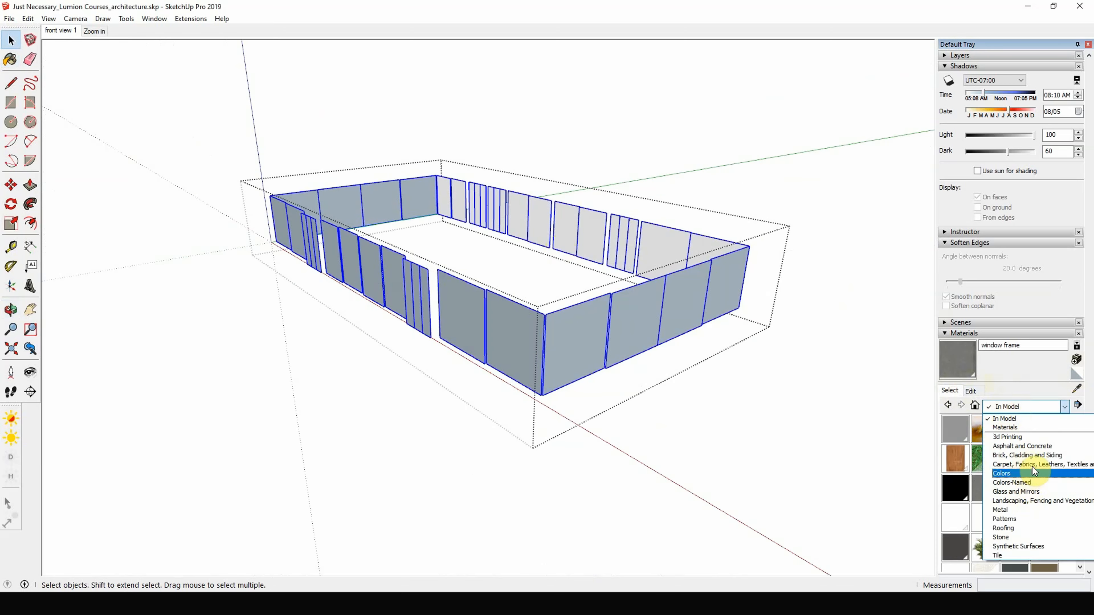
pyautogui.click(1016, 492)
pyautogui.click(1047, 462)
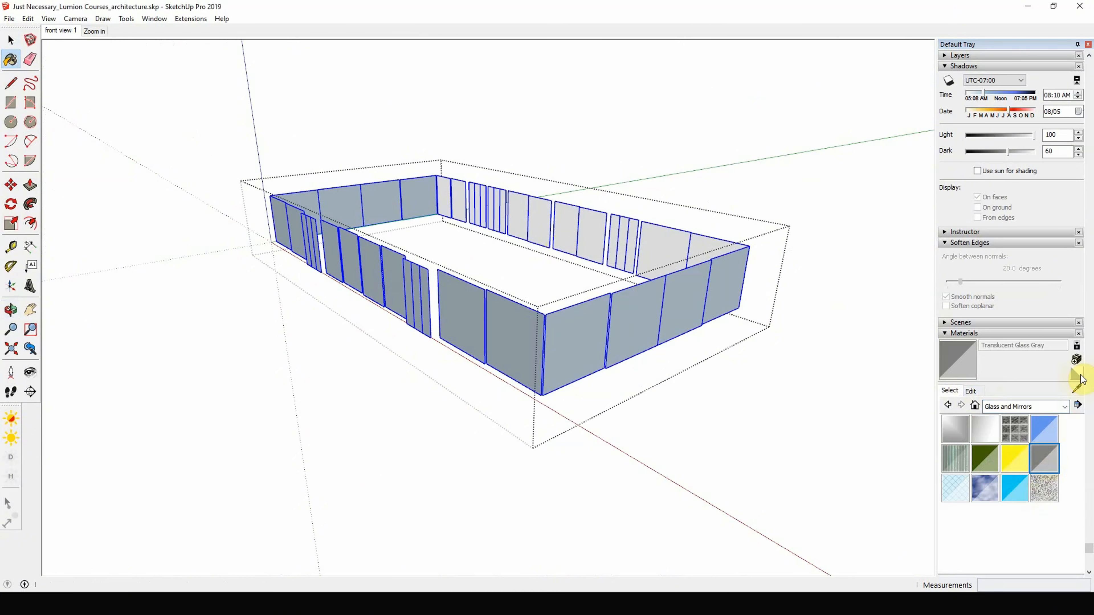
pyautogui.click(1076, 359)
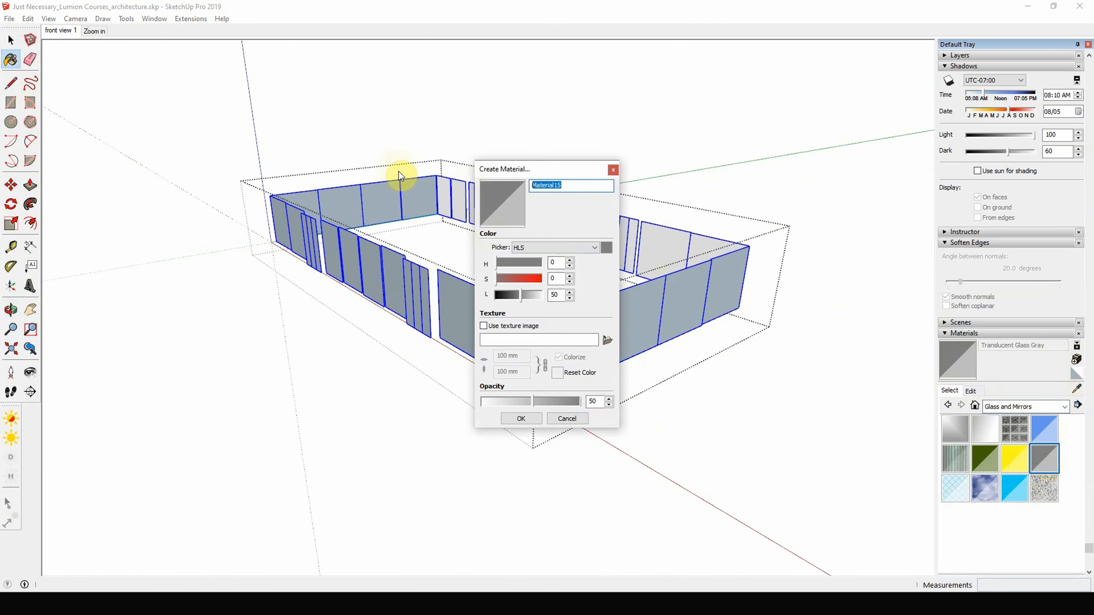
pyautogui.write('window')
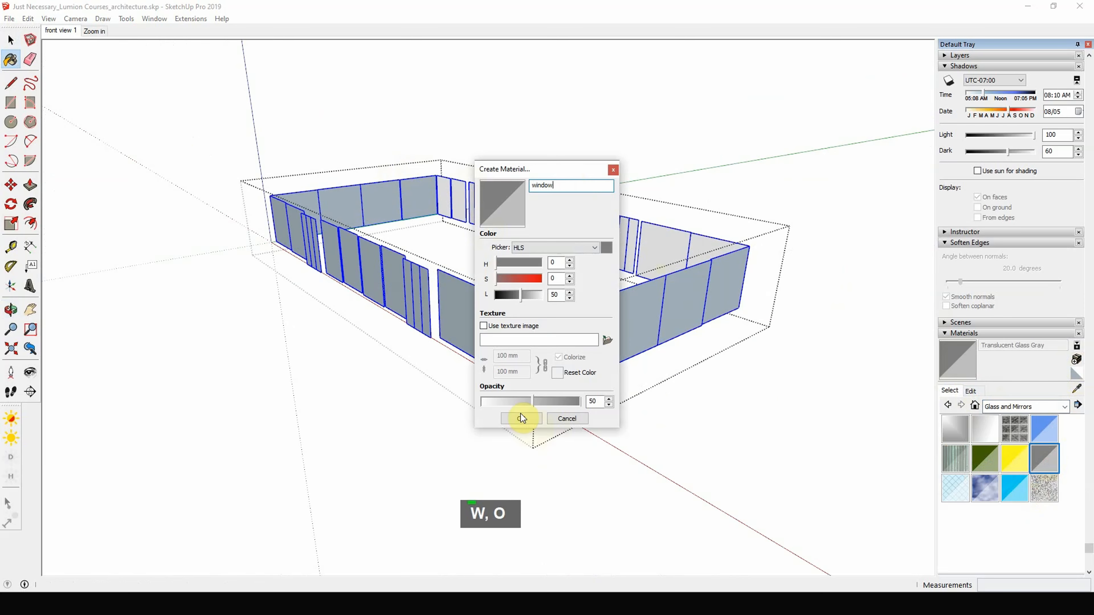
pyautogui.click(522, 418)
# - Apply the "window" material to all the selected glass panes
pyautogui.scroll(5, 562, 312)
pyautogui.moveTo(561, 313)
pyautogui.mouseDown(button='middle')
pyautogui.moveTo(547, 261)
pyautogui.moveTo(493, 276)
pyautogui.moveTo(554, 315)
pyautogui.moveTo(547, 333)
pyautogui.moveTo(502, 317)
pyautogui.moveTo(577, 288)
pyautogui.moveTo(310, 253)
pyautogui.moveTo(487, 254)
pyautogui.mouseUp(button='middle')
pyautogui.keyDown('ctrl'); pyautogui.click(583, 331); pyautogui.keyUp('ctrl')
pyautogui.press('space')
# - Leave the nested window groups and review the upper-floor glazing on the whole villa
pyautogui.press('Escape')
pyautogui.press('Escape')
pyautogui.scroll(-5, 535, 307)
pyautogui.moveTo(410, 450); pyautogui.dragTo(405, 383, button='middle')
pyautogui.scroll(-6, 354, 320)
pyautogui.moveTo(354, 320); pyautogui.dragTo(329, 374, button='middle')
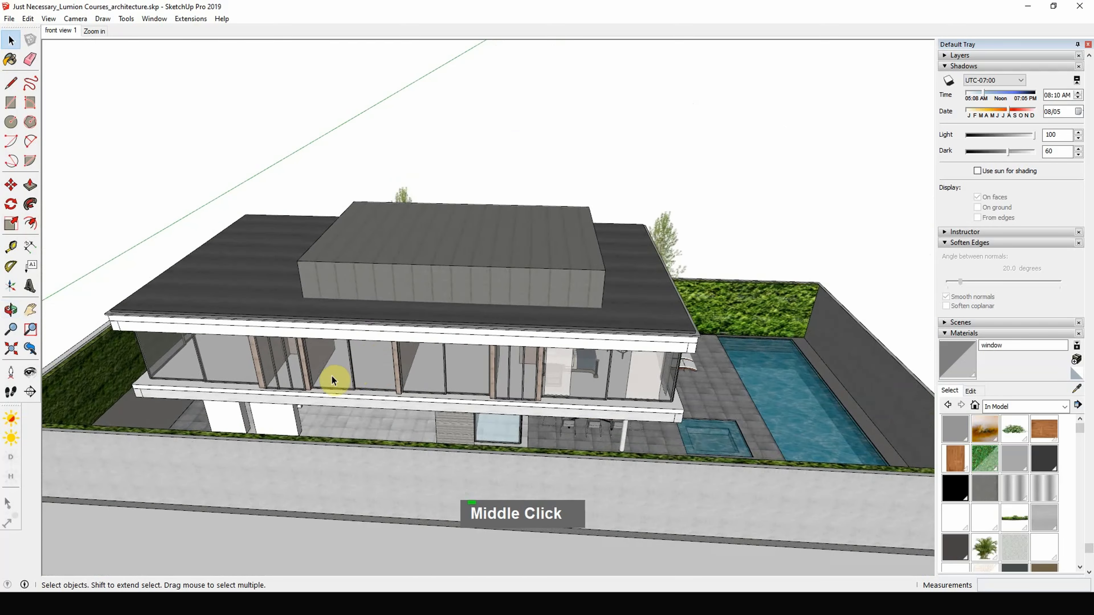
pyautogui.scroll(1, 303, 428)
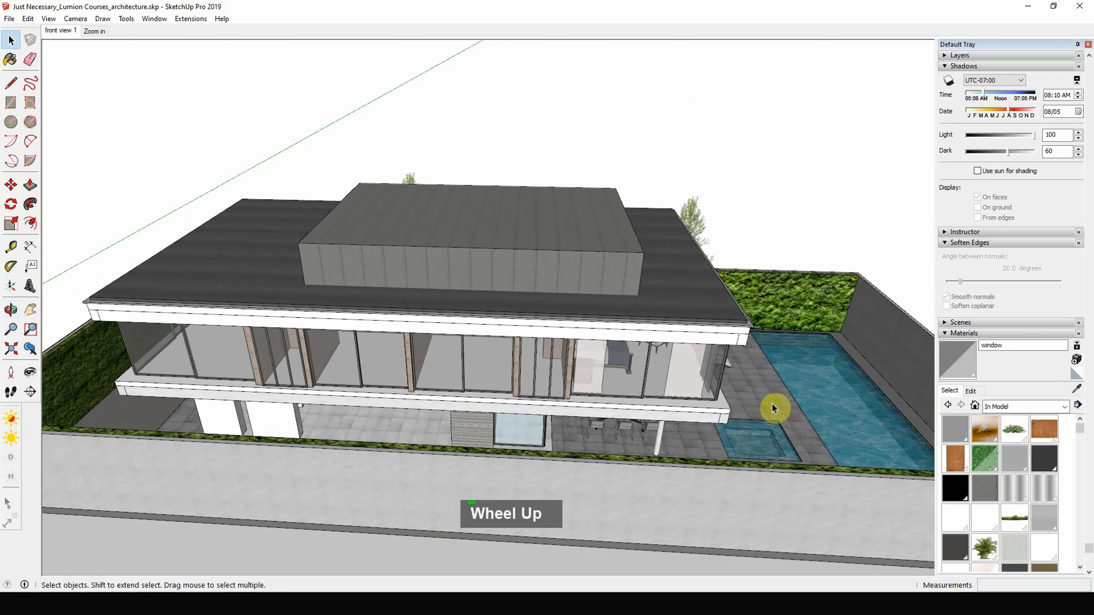
# - Open the nested ground-floor group and select the white wall block near the front boundary wall
pyautogui.moveTo(772, 403); pyautogui.dragTo(672, 353, button='middle')
pyautogui.click(578, 402)
pyautogui.scroll(-1, 616, 396)
pyautogui.scroll(2, 322, 349)
pyautogui.scroll(4, 228, 335)
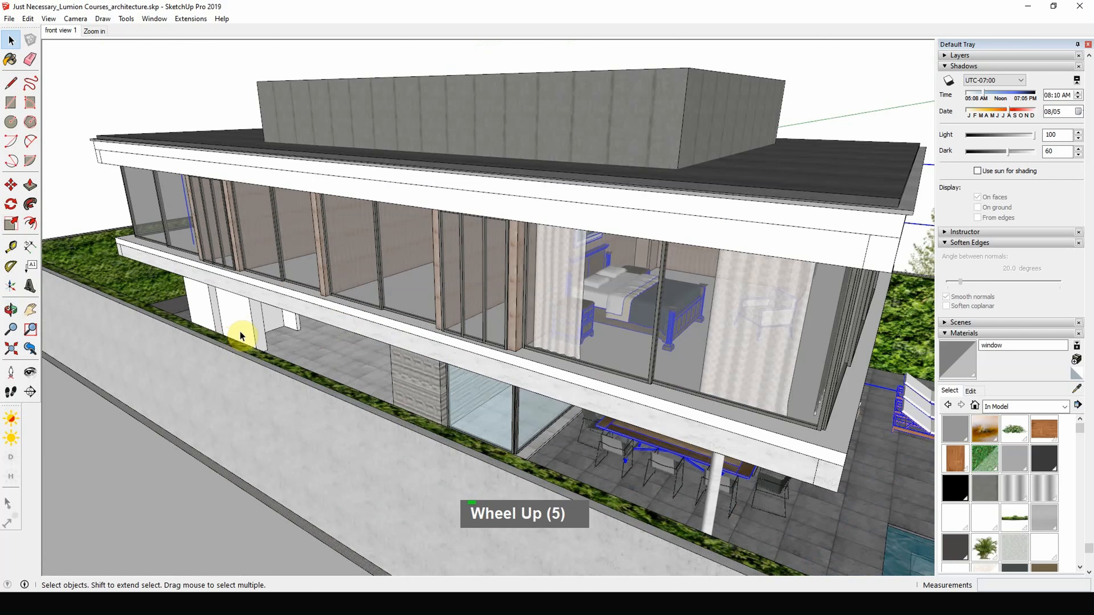
pyautogui.doubleClick(251, 325)
pyautogui.doubleClick(252, 326)
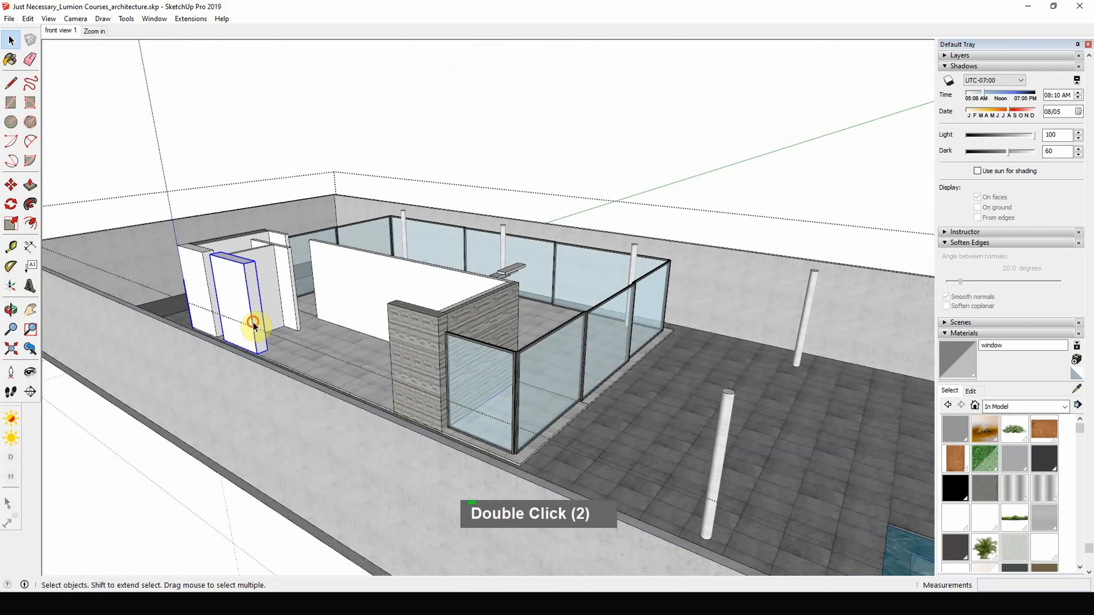
# - Paint the white entrance wall blocks near the front boundary wall with Color M03 from the Colors collection
pyautogui.scroll(-7, 625, 349)
pyautogui.moveTo(625, 350); pyautogui.dragTo(489, 329, button='middle')
pyautogui.scroll(5, 372, 278)
pyautogui.moveTo(371, 278); pyautogui.dragTo(378, 310, button='middle')
pyautogui.scroll(3, 366, 313)
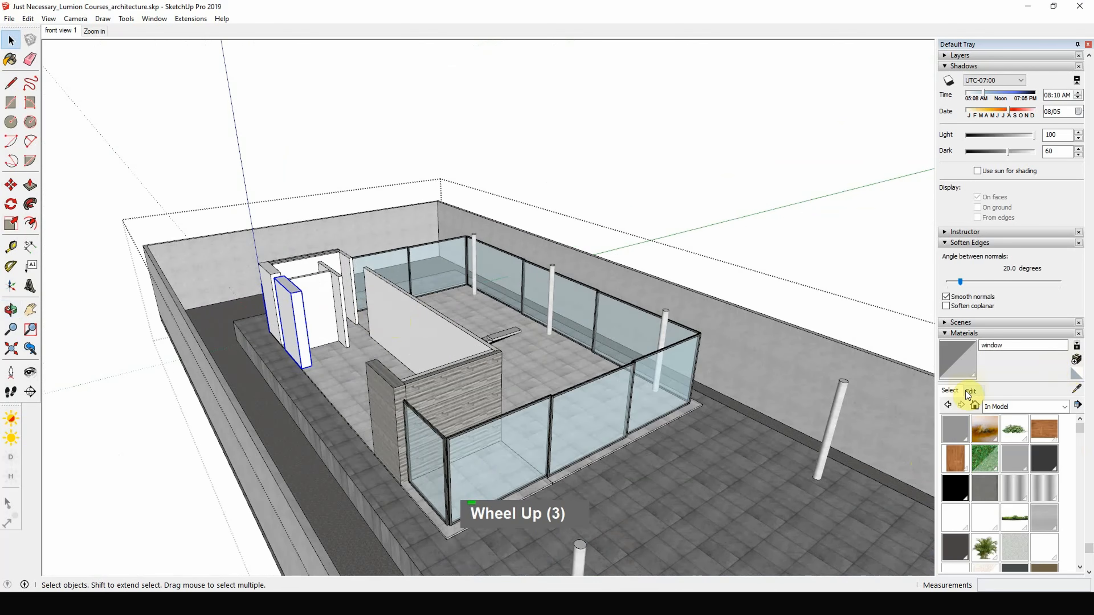
pyautogui.click(1011, 408)
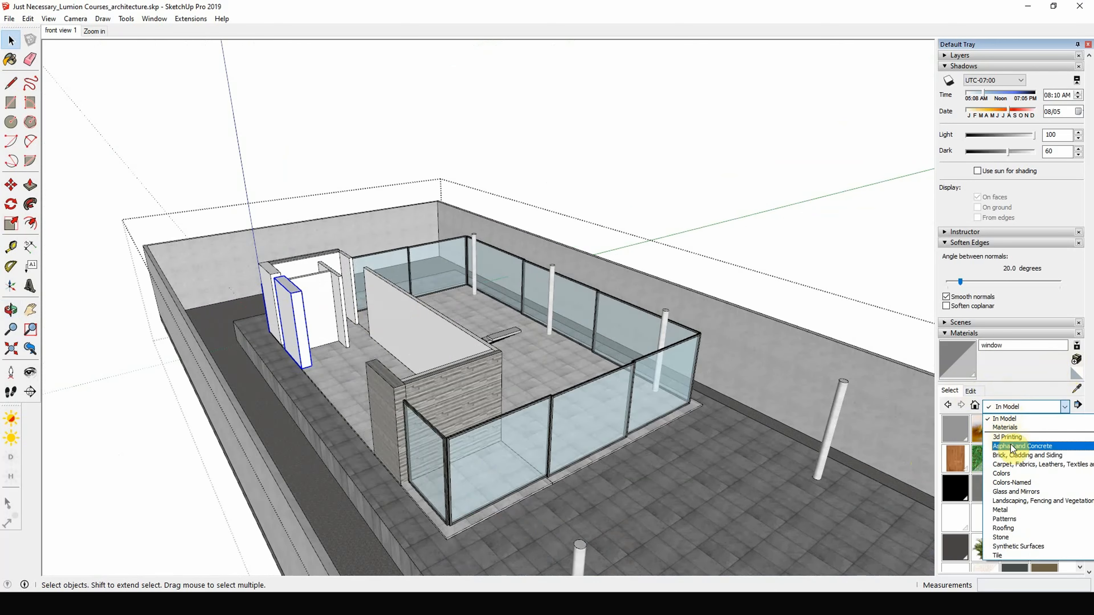
pyautogui.click(1004, 474)
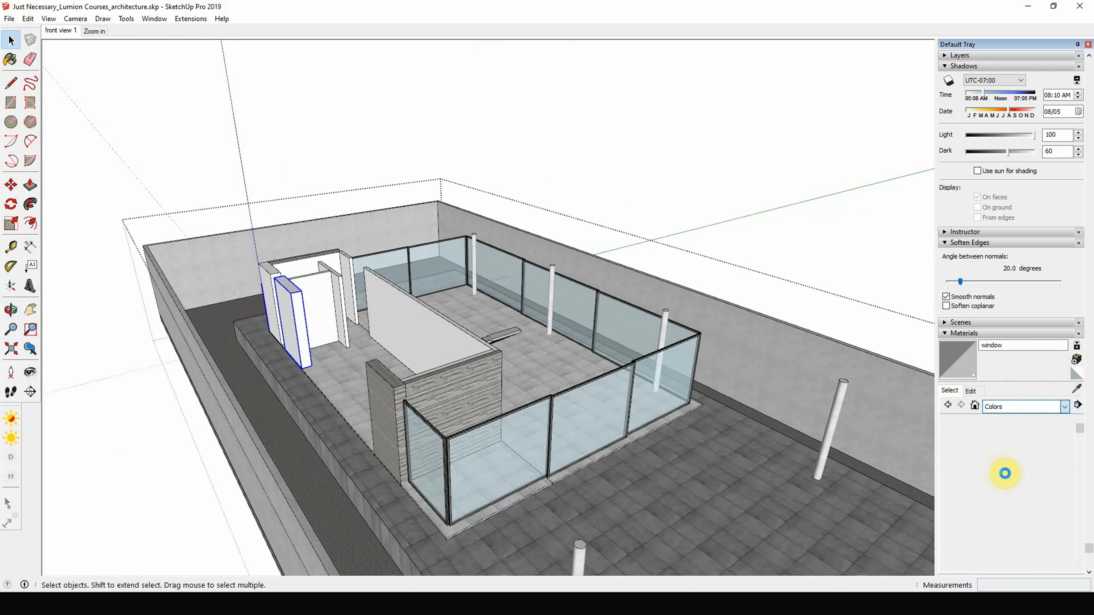
pyautogui.scroll(-14, 1019, 489)
pyautogui.scroll(-1, 1020, 494)
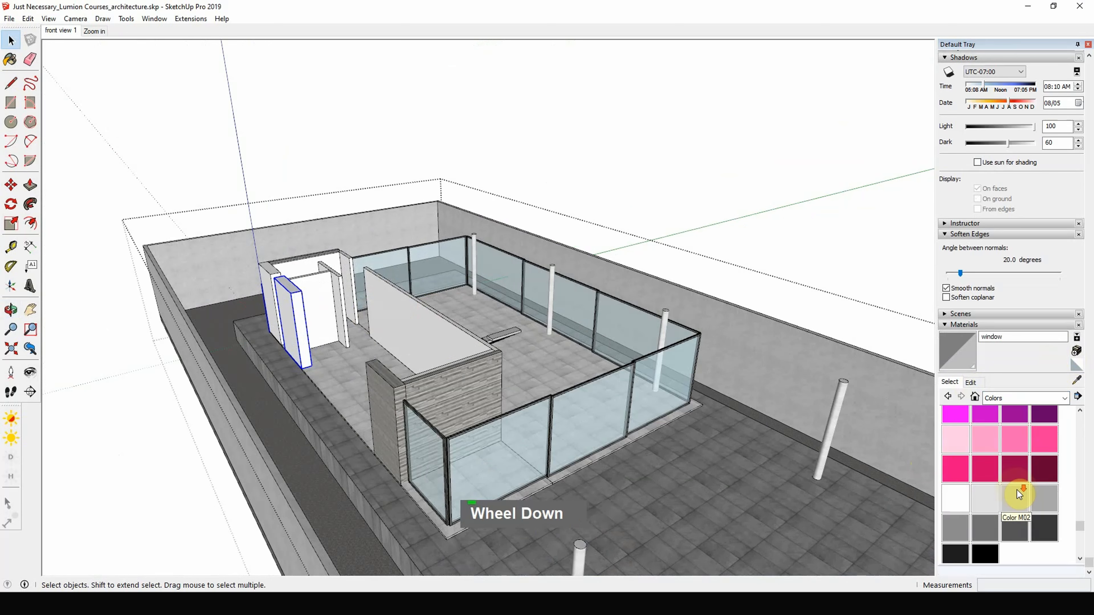
pyautogui.click(1050, 503)
pyautogui.scroll(4, 464, 367)
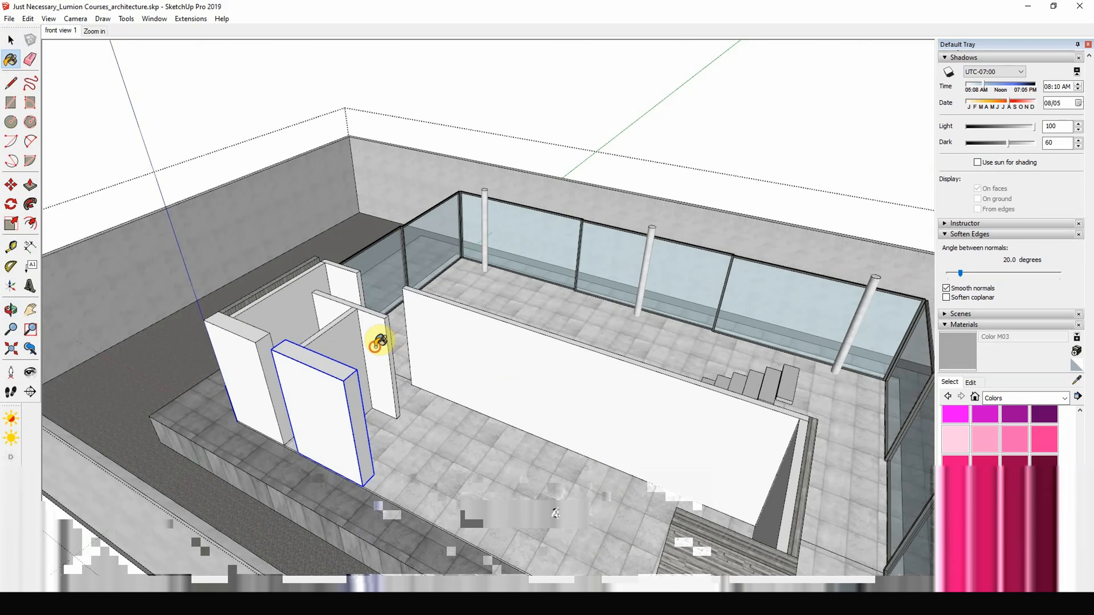
pyautogui.click(320, 383)
pyautogui.click(257, 363)
pyautogui.click(276, 319)
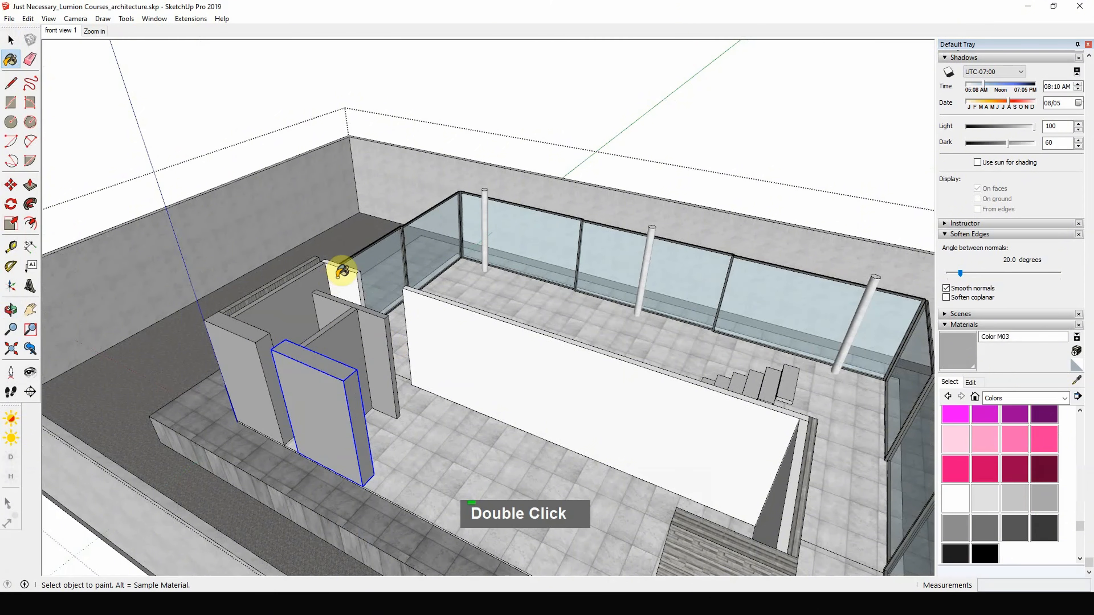
pyautogui.click(340, 278)
# - Sample the wood cladding from the neighbouring wall and paint it onto the long white interior wall beside the stairs
pyautogui.scroll(-4, 339, 281)
pyautogui.moveTo(397, 299)
pyautogui.mouseDown(button='middle')
pyautogui.moveTo(481, 396)
pyautogui.moveTo(590, 382)
pyautogui.moveTo(496, 379)
pyautogui.mouseUp(button='middle')
pyautogui.keyDown('alt'); pyautogui.click(452, 428); pyautogui.keyUp('alt')
pyautogui.click(476, 359)
pyautogui.scroll(4, 496, 379)
pyautogui.keyDown('alt'); pyautogui.click(742, 367); pyautogui.keyUp('alt')
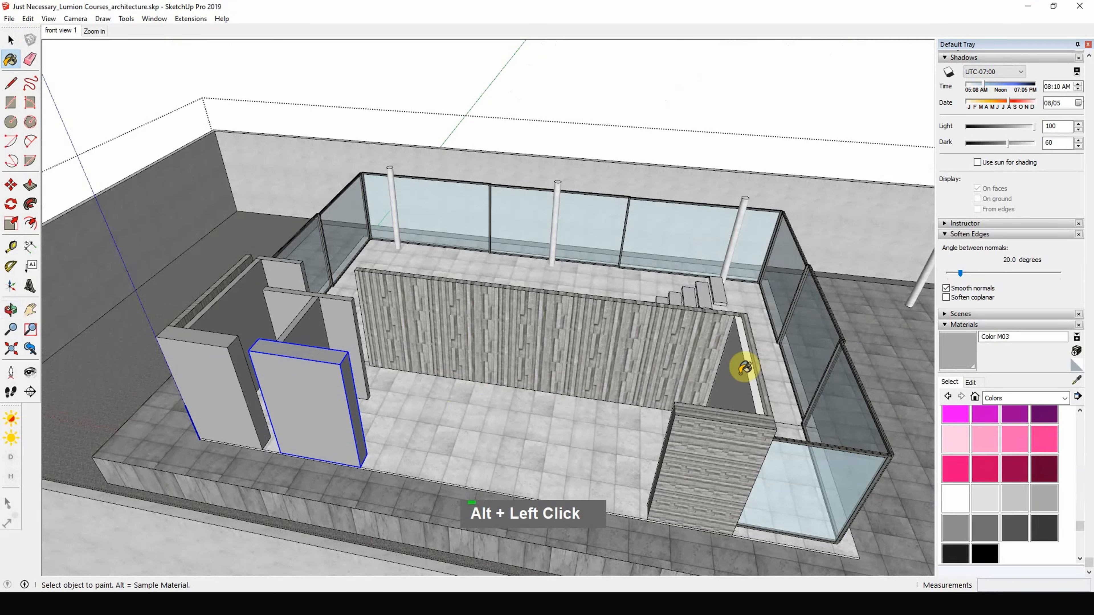
pyautogui.moveTo(750, 369); pyautogui.dragTo(471, 308, button='middle')
pyautogui.scroll(-5, 385, 285)
# - Inspect the ground floor and its white terrace columns, and leave the nested ground-floor group
pyautogui.press('space')
pyautogui.scroll(5, 611, 395)
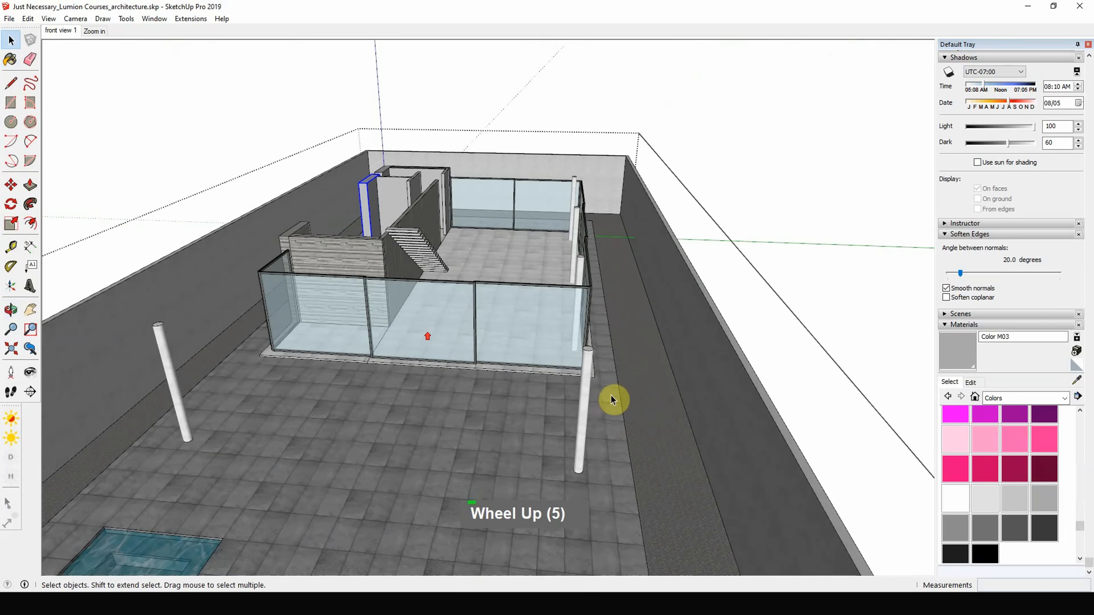
pyautogui.click(584, 377)
pyautogui.moveTo(584, 377); pyautogui.dragTo(365, 369, button='middle')
pyautogui.scroll(3, 365, 370)
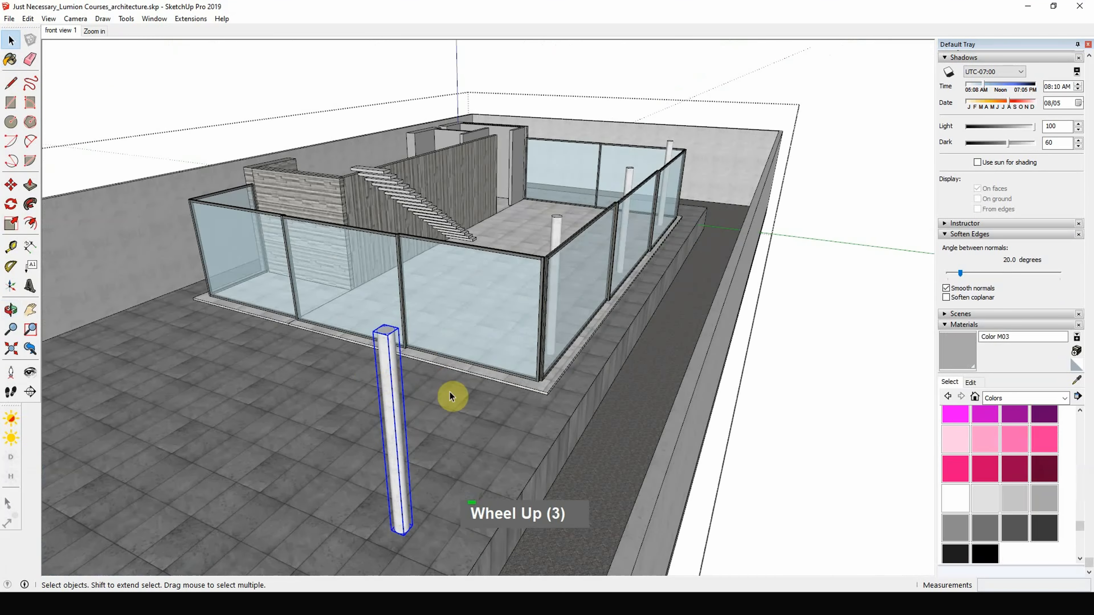
pyautogui.moveTo(449, 396); pyautogui.dragTo(559, 407, button='middle')
pyautogui.press('Escape')
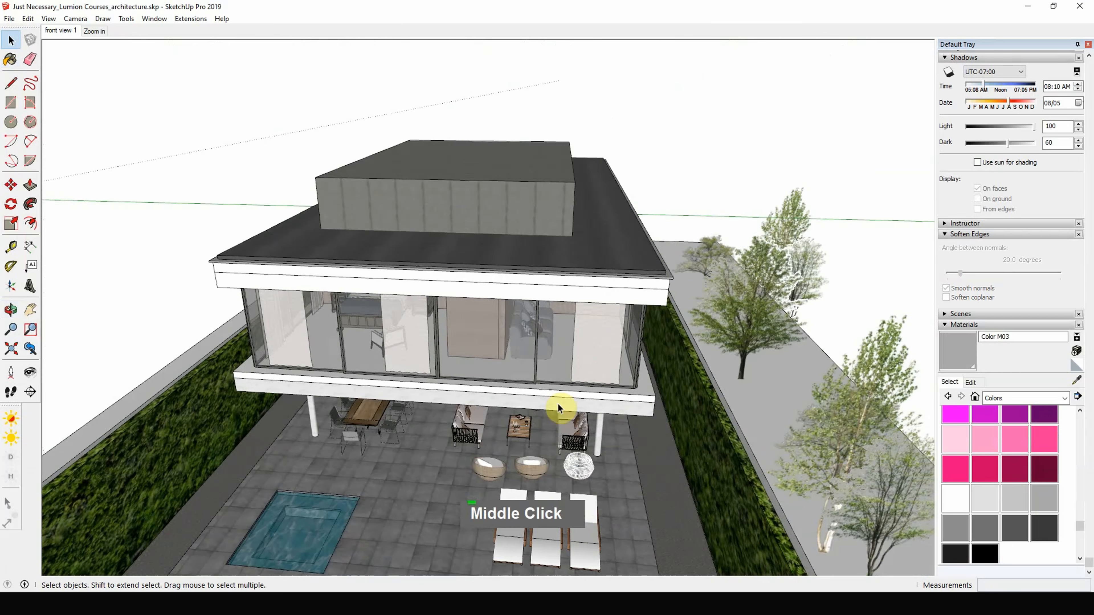
# - Choose the Wood Veneer 02 material from the Wood collection
pyautogui.scroll(4, 631, 392)
pyautogui.click(1035, 397)
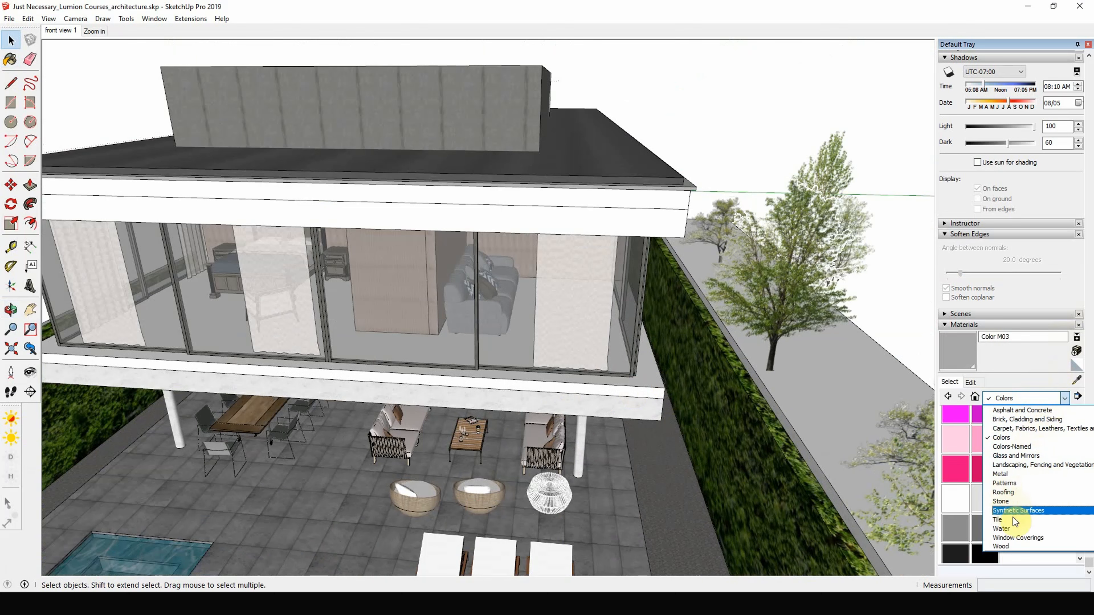
pyautogui.click(1008, 546)
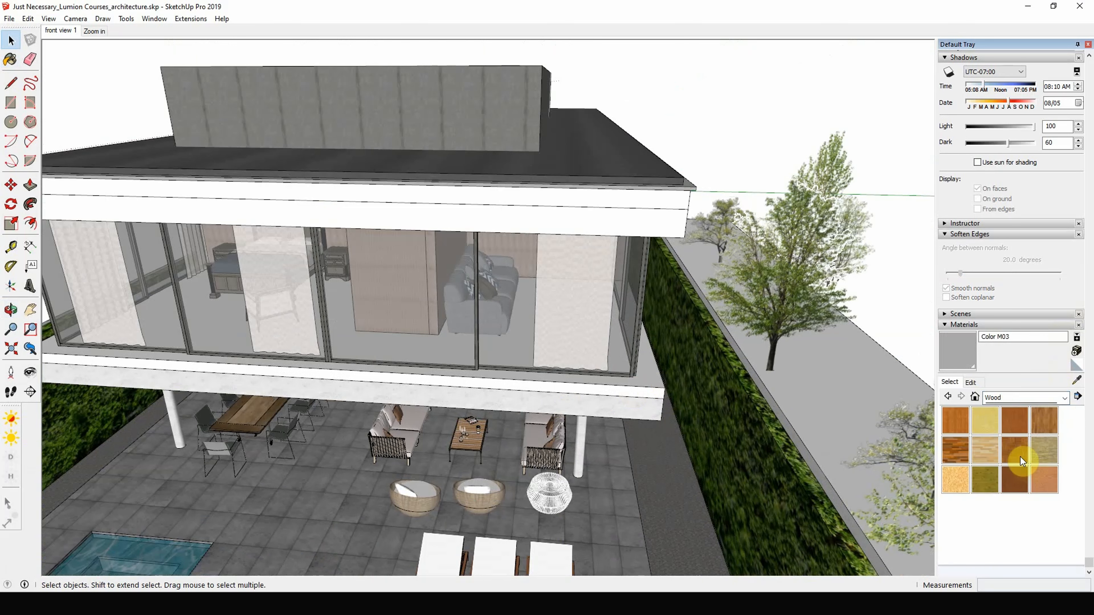
pyautogui.click(1047, 482)
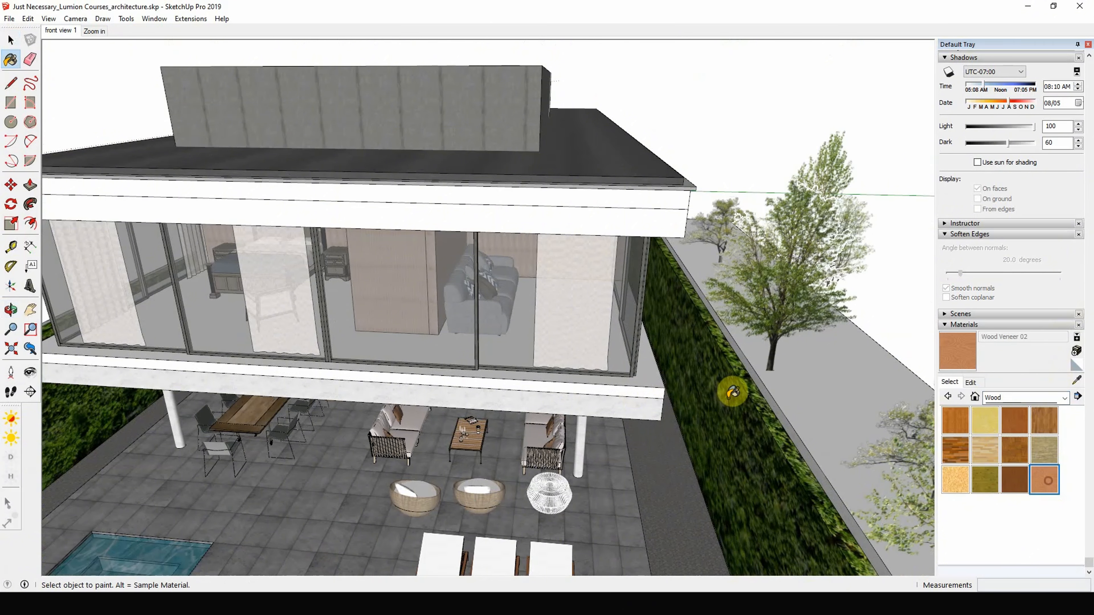
# - Try to paint the upper-floor slab with Wood Veneer 02 from outside its group
pyautogui.click(659, 379)
pyautogui.moveTo(652, 379)
pyautogui.mouseDown(button='middle')
pyautogui.moveTo(306, 261)
pyautogui.moveTo(459, 283)
pyautogui.moveTo(645, 357)
pyautogui.mouseUp(button='middle')
pyautogui.hotkey('ctrl', 'z')
# - Open the nested upper-floor group and paint its floor slab and roof fascia with Wood Veneer 02
pyautogui.press('space')
pyautogui.doubleClick(625, 365)
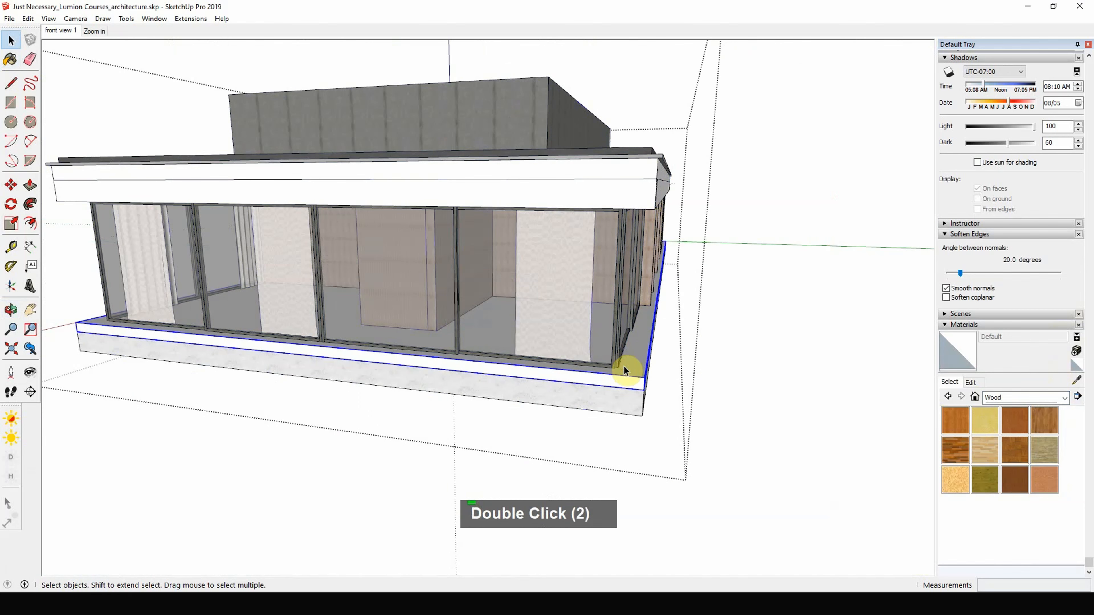
pyautogui.press('b')
pyautogui.click(634, 197)
pyautogui.moveTo(663, 345); pyautogui.dragTo(633, 347, button='middle')
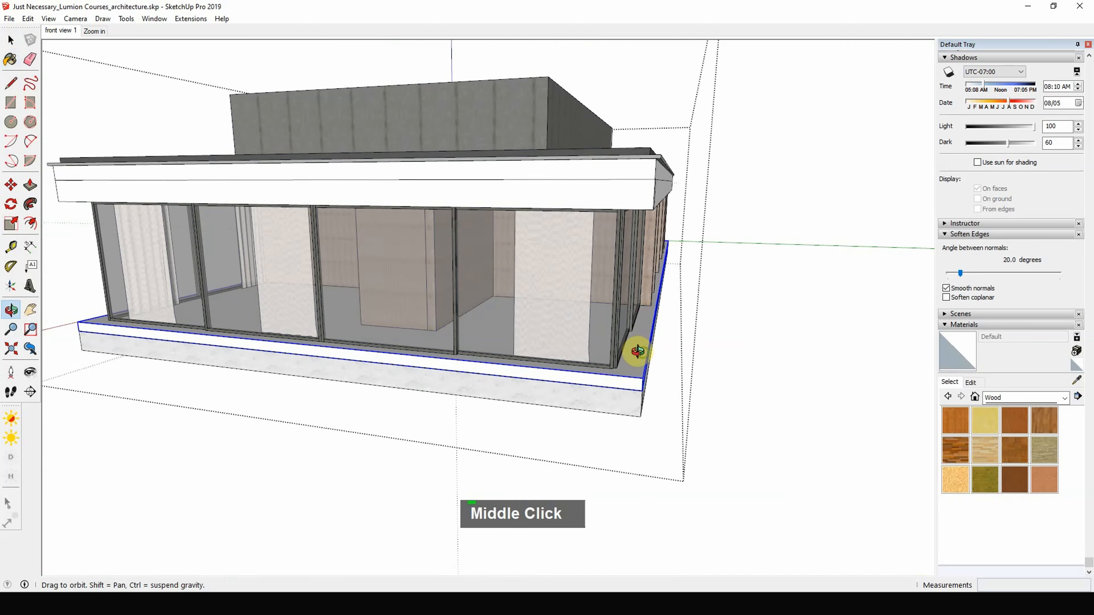
pyautogui.scroll(2, 647, 353)
pyautogui.click(1042, 479)
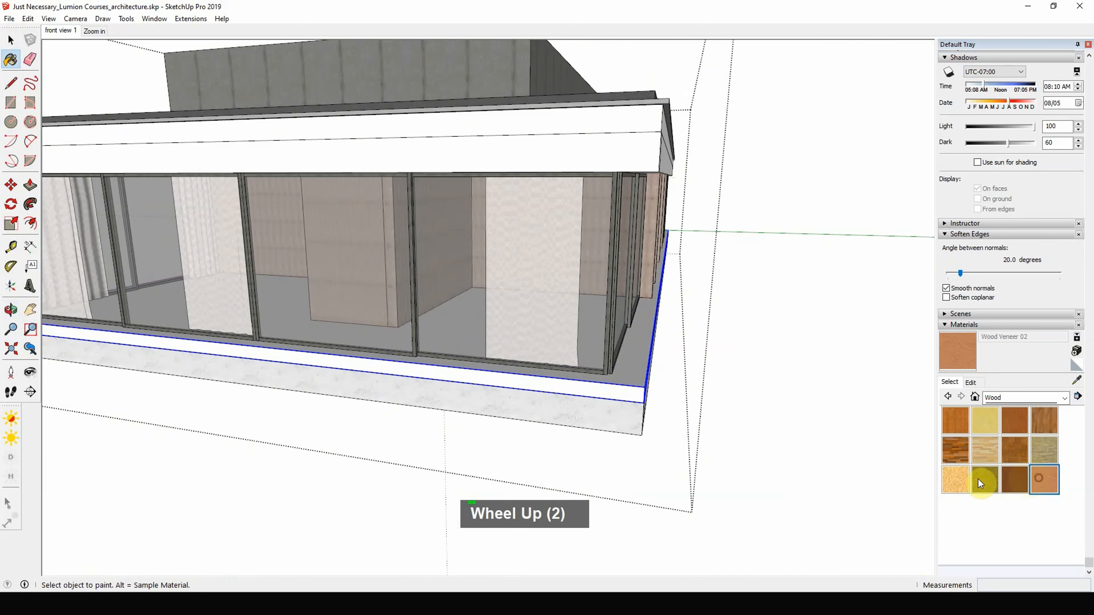
pyautogui.click(629, 379)
pyautogui.click(623, 148)
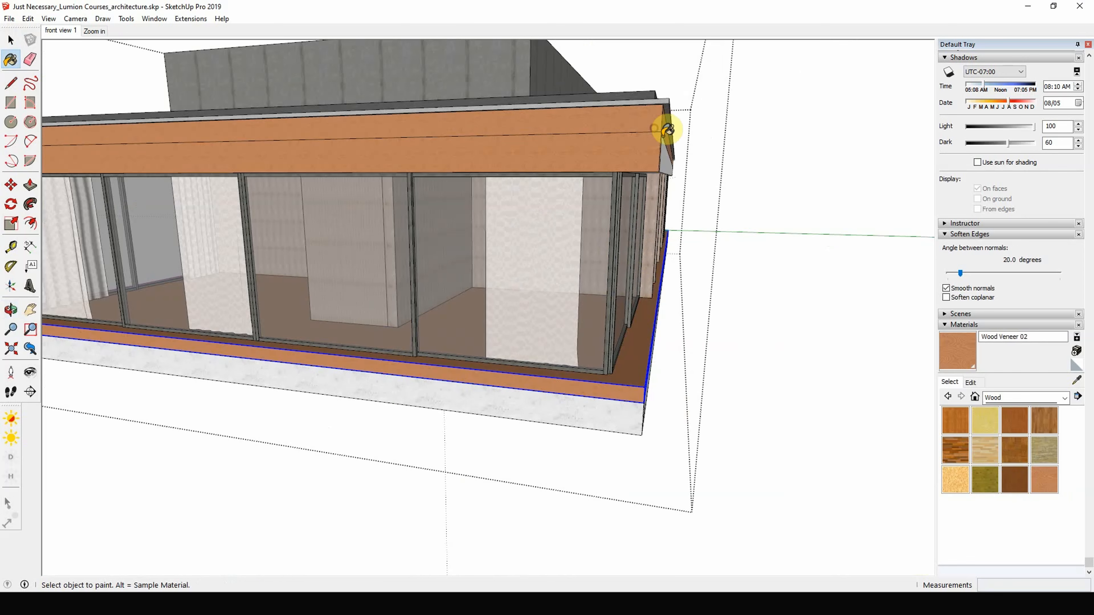
# - Review the wood finish around the upper floor and leave the nested groups
pyautogui.moveTo(664, 127)
pyautogui.mouseDown(button='middle')
pyautogui.moveTo(660, 152)
pyautogui.moveTo(747, 151)
pyautogui.moveTo(510, 151)
pyautogui.moveTo(569, 158)
pyautogui.moveTo(568, 179)
pyautogui.mouseUp(button='middle')
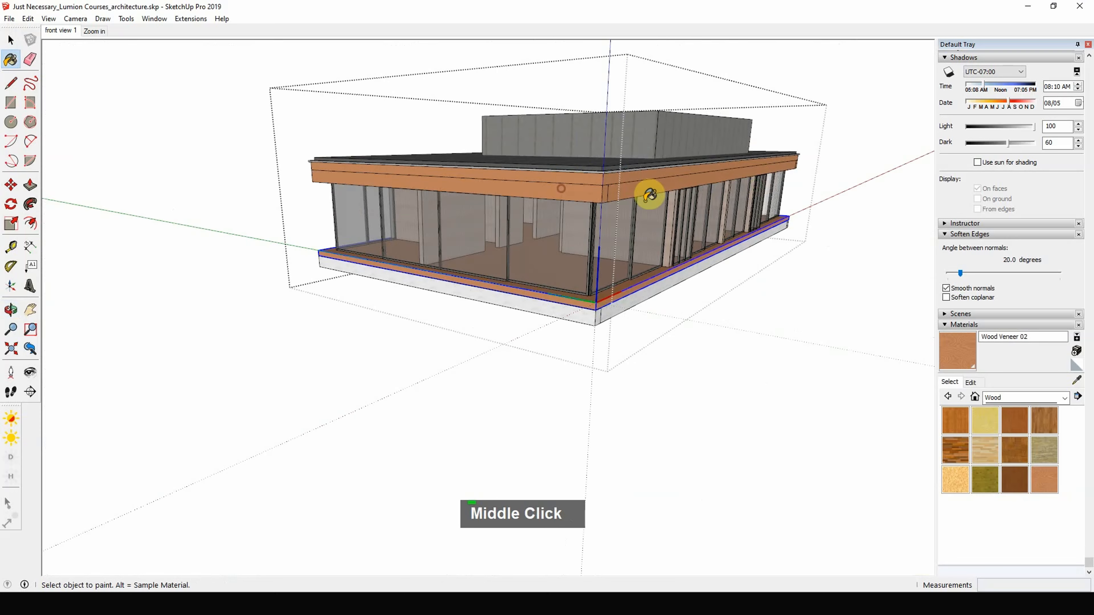
pyautogui.moveTo(647, 190); pyautogui.dragTo(609, 348, button='middle')
pyautogui.press('space')
pyautogui.scroll(-5, 439, 239)
pyautogui.press('Escape')
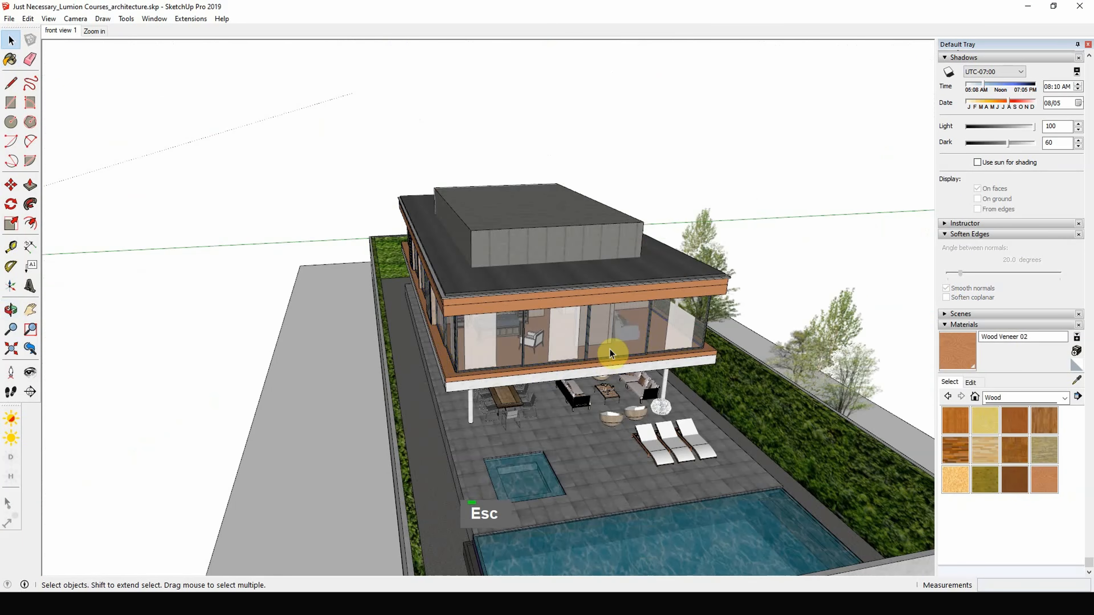
pyautogui.moveTo(683, 328); pyautogui.dragTo(647, 346, button='middle')
pyautogui.press('Escape')
pyautogui.press('Escape')
pyautogui.press('Escape')
# - Group all the trees standing outside the boundary wall beside the villa and hide them
pyautogui.moveTo(717, 423); pyautogui.dragTo(725, 293, button='middle')
pyautogui.scroll(-6, 726, 291)
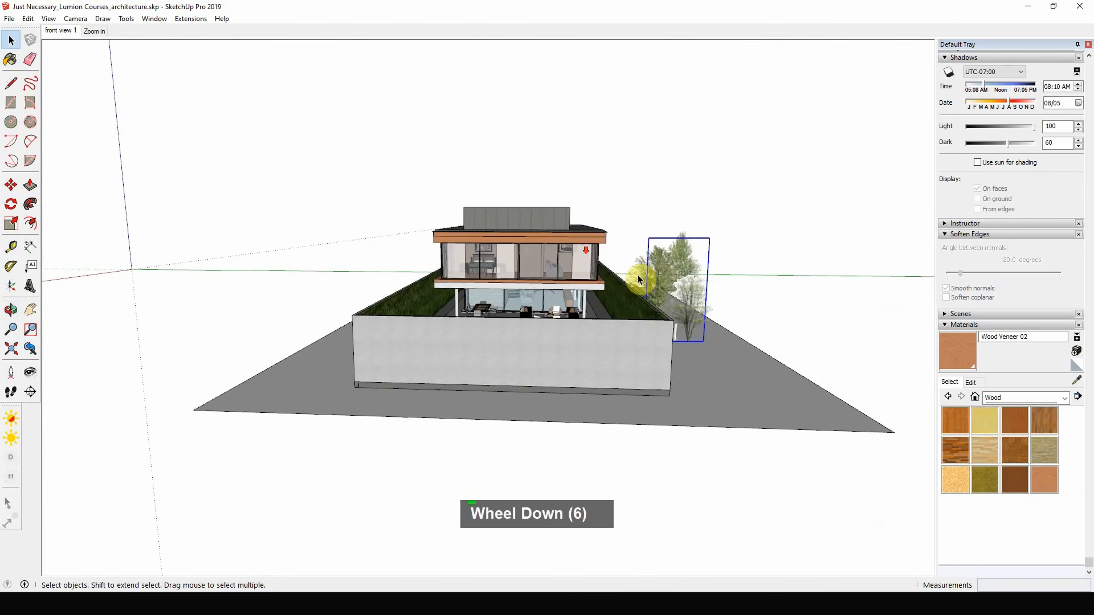
pyautogui.moveTo(637, 275); pyautogui.dragTo(759, 224, button='middle')
pyautogui.moveTo(765, 216); pyautogui.dragTo(648, 286)
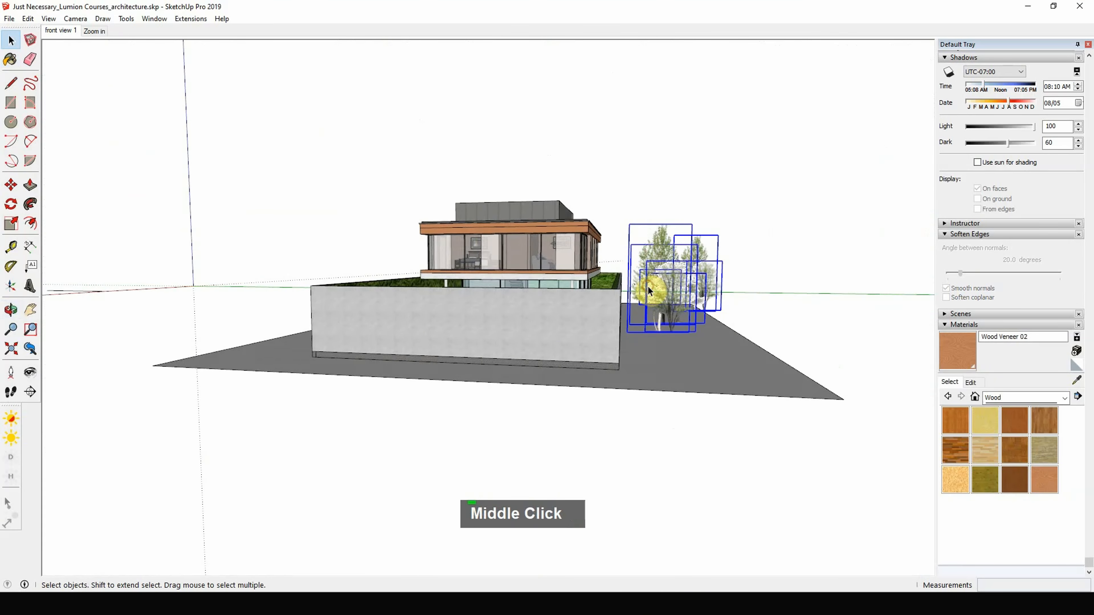
pyautogui.press('g')
pyautogui.press('h')
# - Select the green hedges along the inside of the boundary walls and group them
pyautogui.moveTo(476, 284); pyautogui.dragTo(256, 342, button='middle')
pyautogui.scroll(2, 699, 322)
pyautogui.keyDown('shift'); pyautogui.click(558, 227); pyautogui.keyUp('shift')
pyautogui.scroll(5, 558, 228)
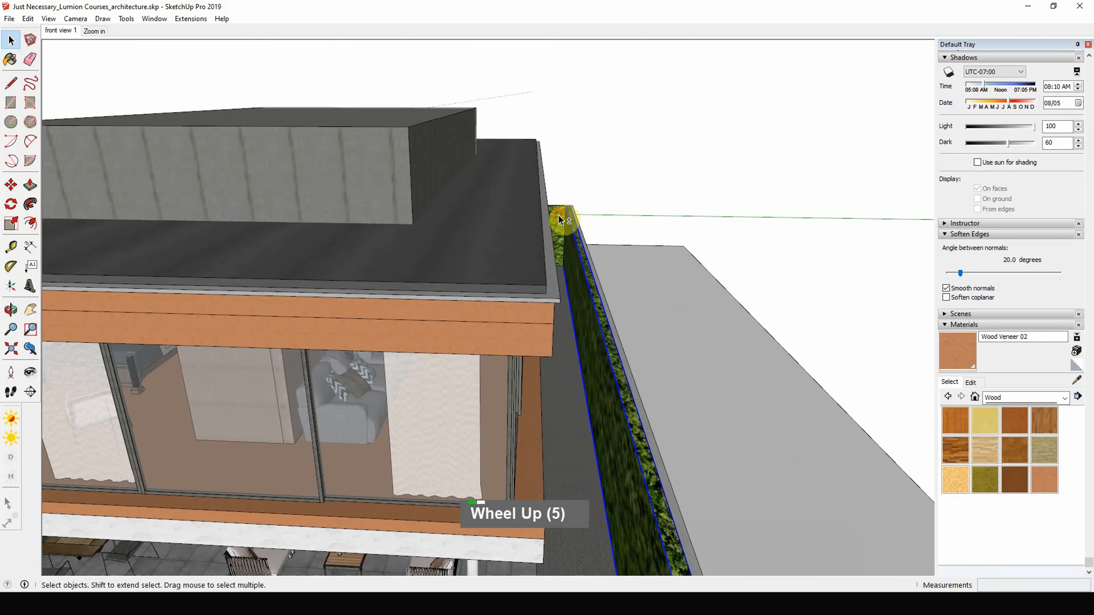
pyautogui.scroll(-3, 559, 219)
pyautogui.press('g')
pyautogui.moveTo(585, 301); pyautogui.dragTo(879, 361, button='middle')
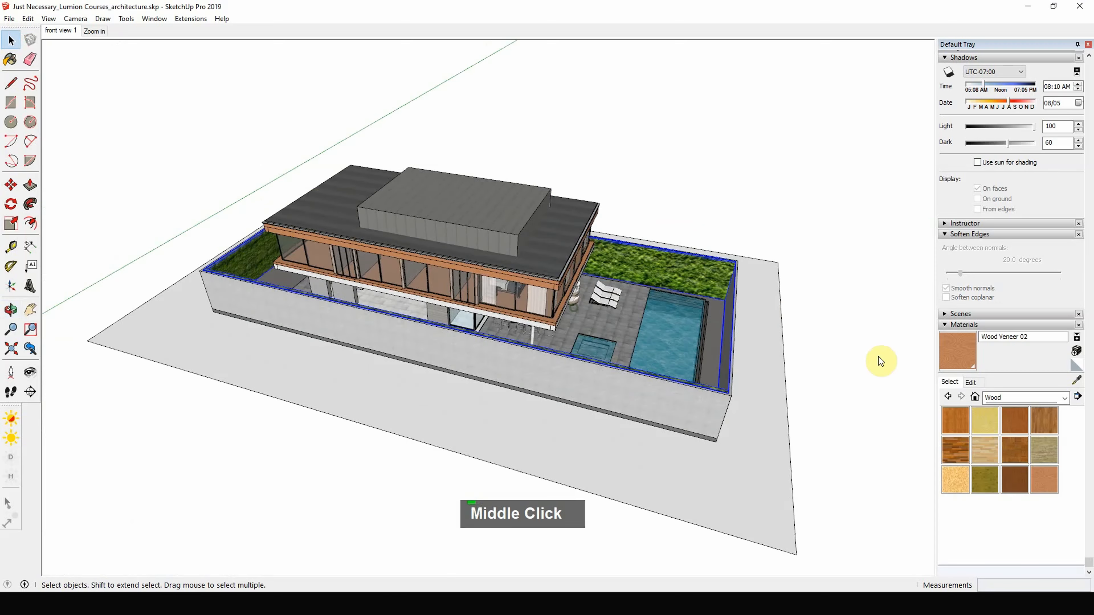
# - Combine the upper-floor volume and the ground floor with its boundary walls into one building group
pyautogui.scroll(4, 711, 308)
pyautogui.scroll(2, 526, 345)
pyautogui.click(565, 413)
pyautogui.scroll(-6, 570, 417)
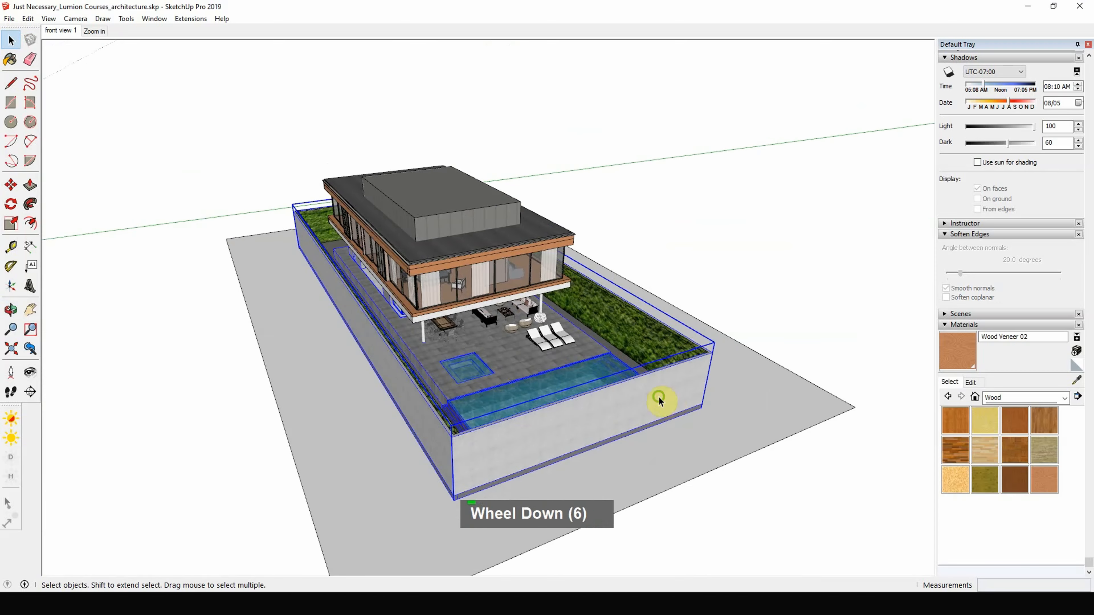
pyautogui.moveTo(660, 398); pyautogui.dragTo(511, 294, button='middle')
pyautogui.scroll(5, 512, 293)
pyautogui.click(501, 262)
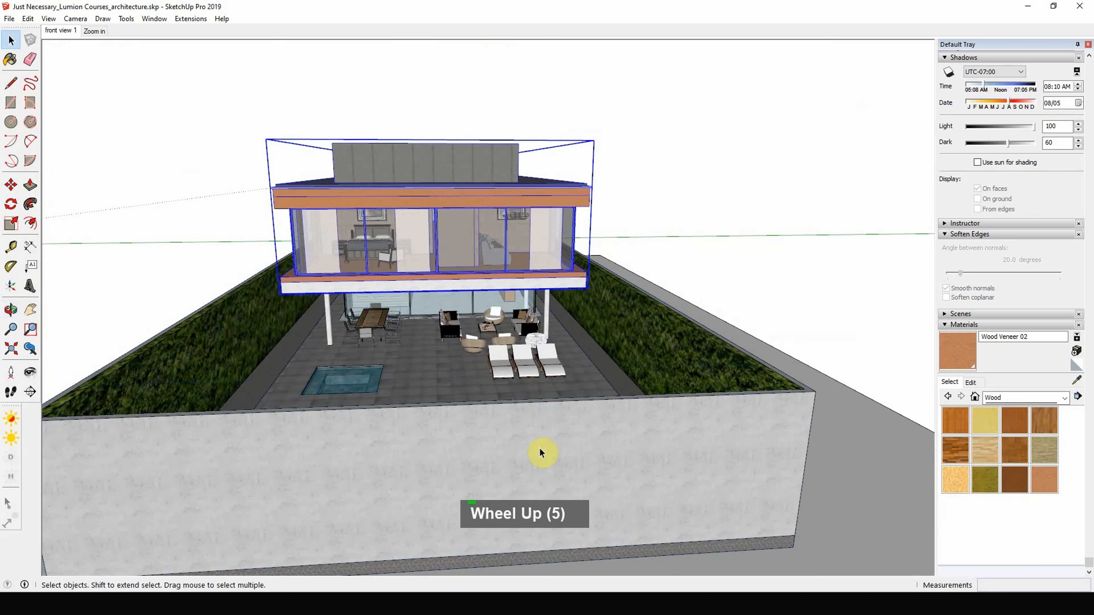
pyautogui.keyDown('shift'); pyautogui.click(569, 479); pyautogui.keyUp('shift')
pyautogui.scroll(-6, 620, 448)
pyautogui.press('g')
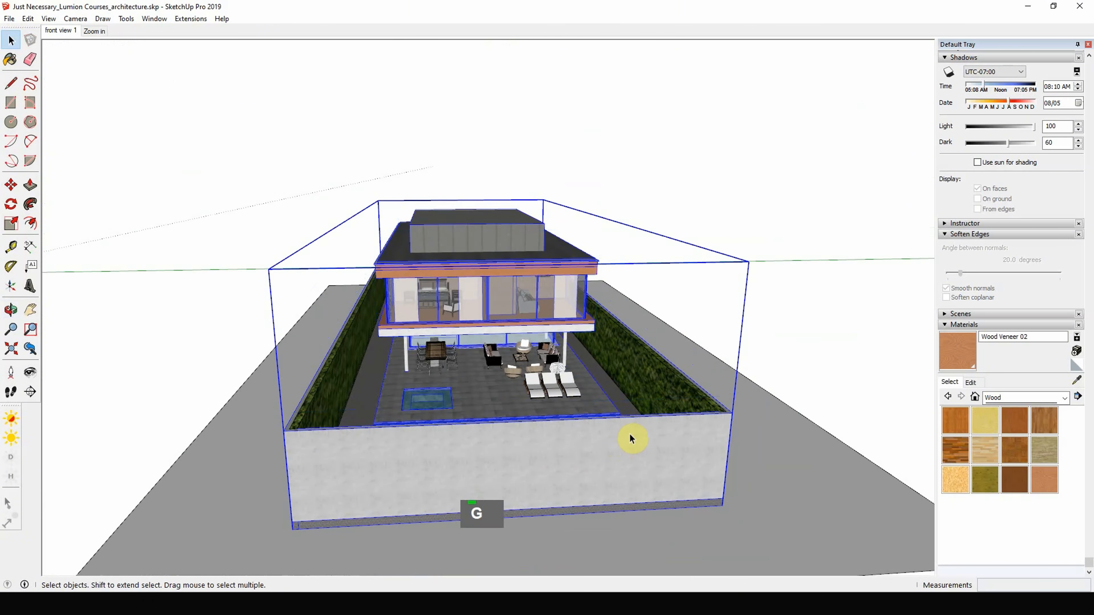
# - Hide the hedge group and the furniture, leaving only the building and its site
pyautogui.click(680, 388)
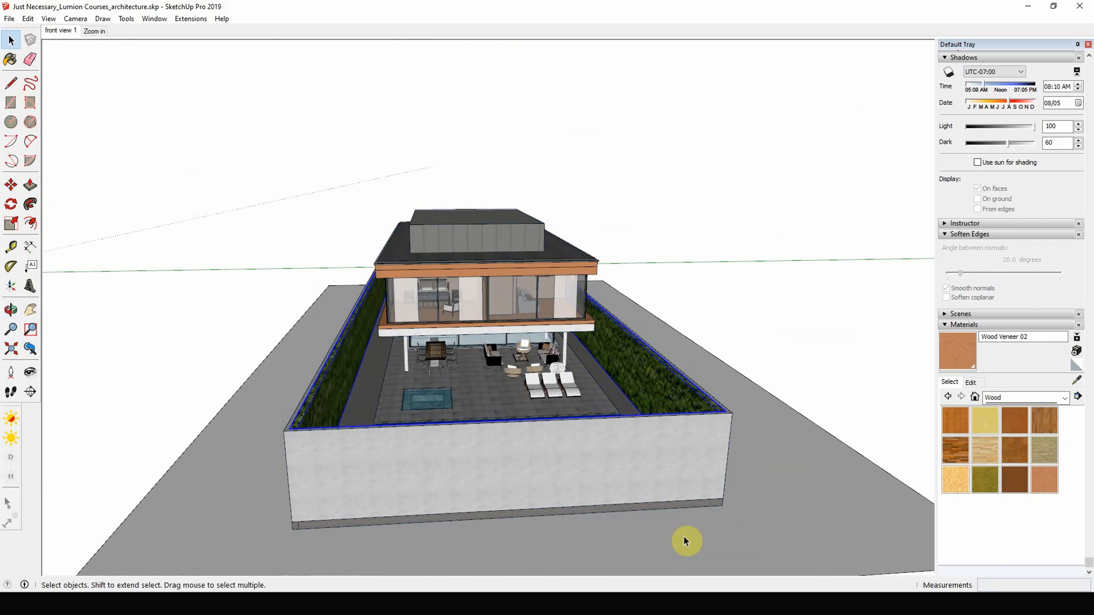
pyautogui.press('h')
pyautogui.click(568, 389)
pyautogui.press('h')
pyautogui.moveTo(557, 390); pyautogui.dragTo(312, 267, button='middle')
pyautogui.scroll(-5, 312, 267)
pyautogui.moveTo(379, 306); pyautogui.dragTo(495, 414, button='middle')
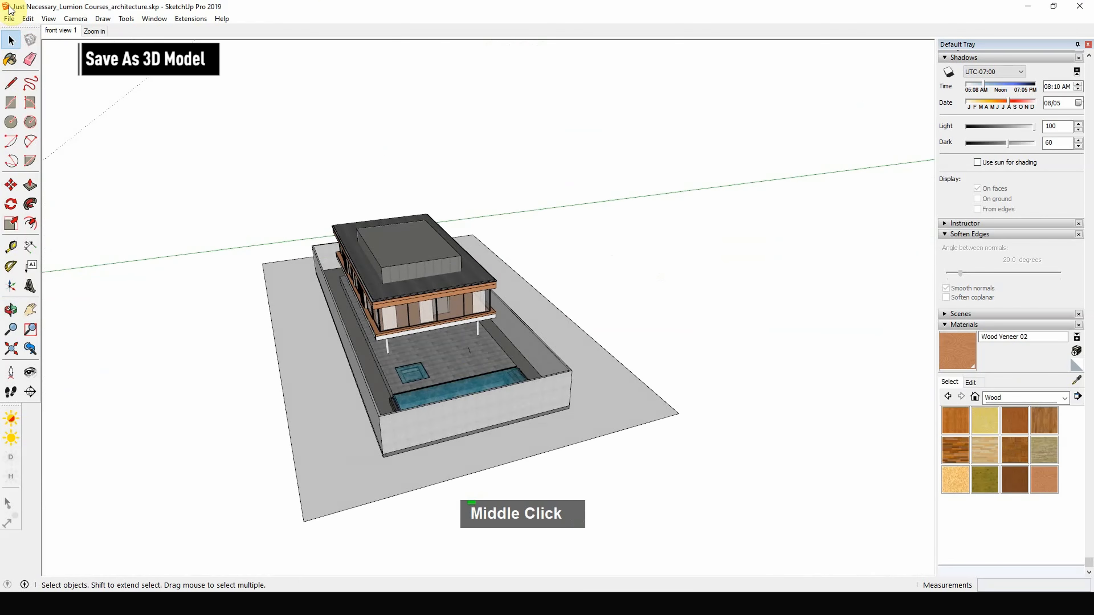
# - Save the building-only model over the existing file Just Necessary_Lumion Courses_architecture.skp
pyautogui.click(9, 17)
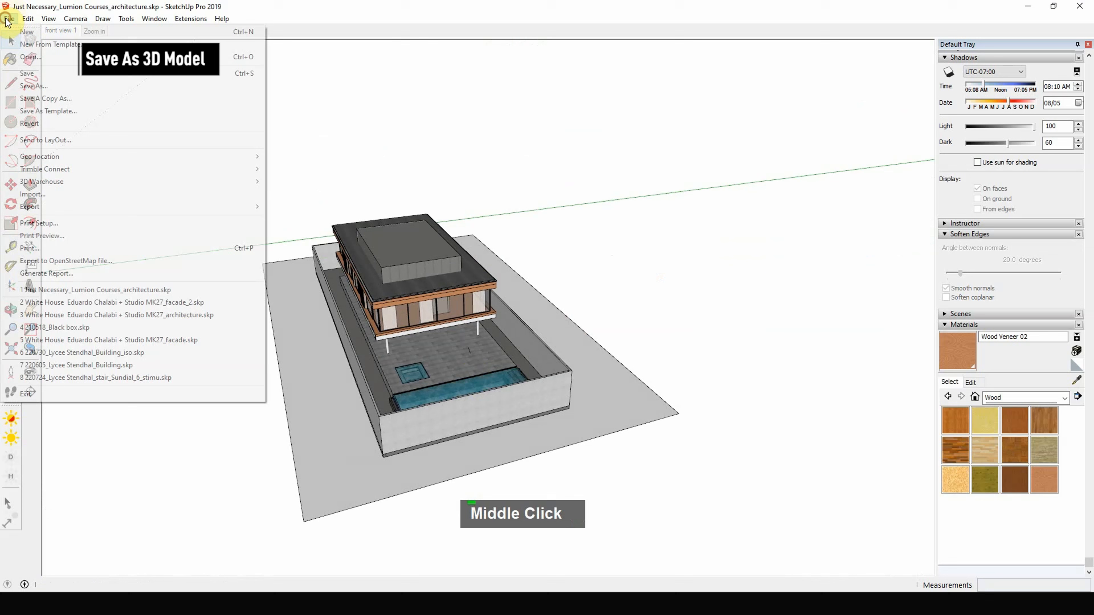
pyautogui.click(42, 85)
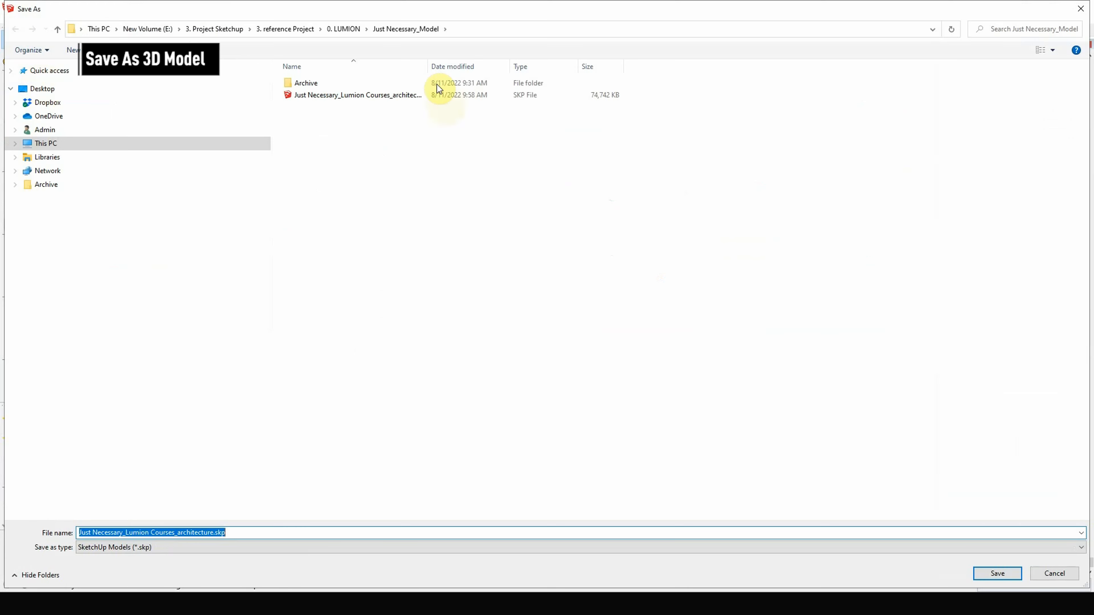
pyautogui.click(421, 96)
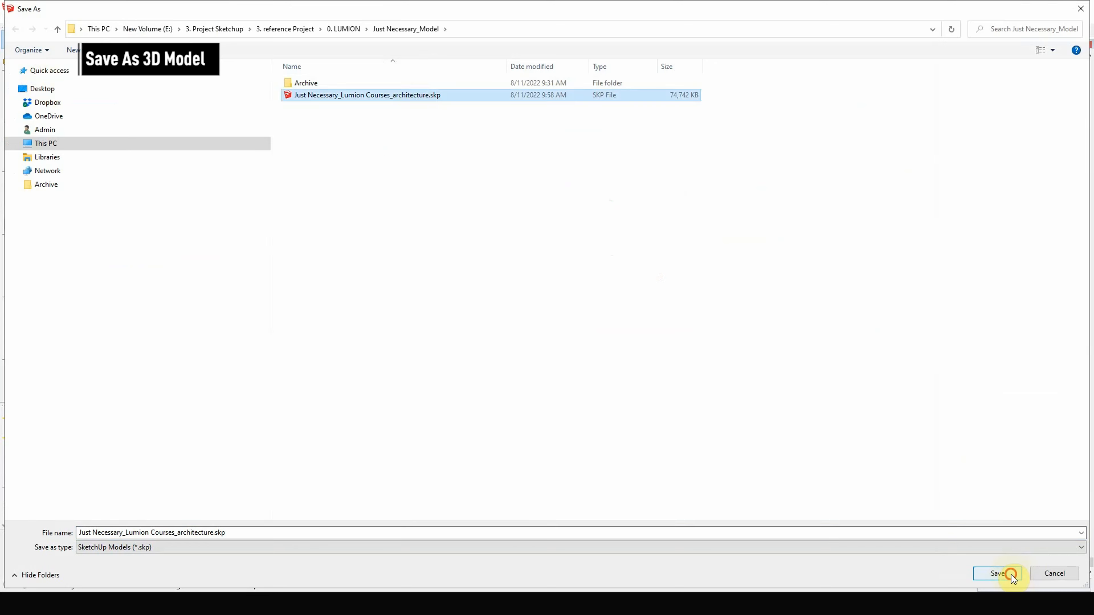
pyautogui.click(998, 573)
pyautogui.click(582, 303)
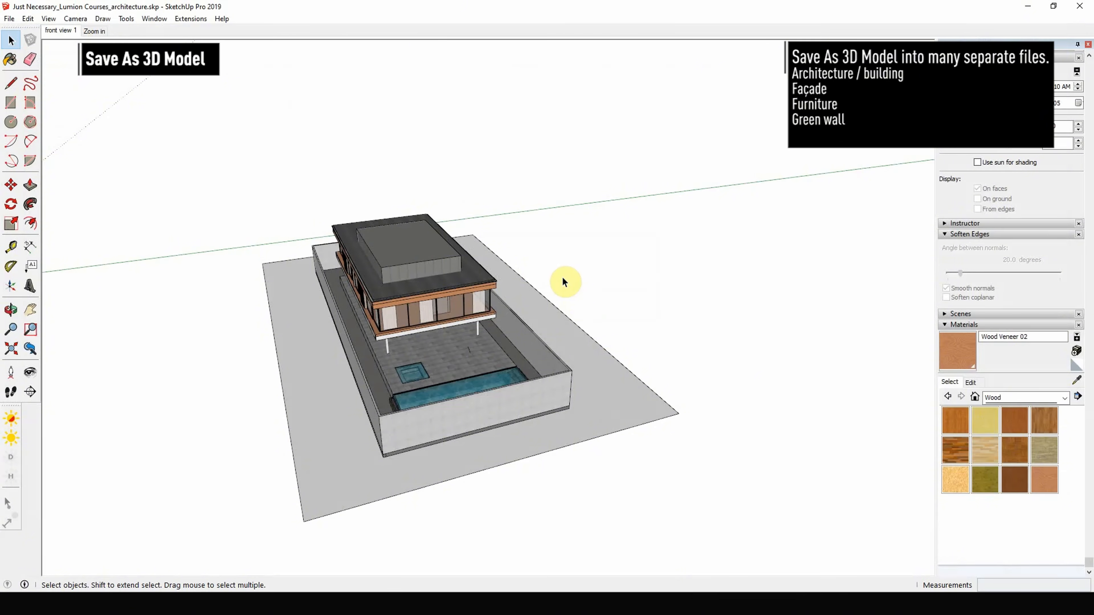
pyautogui.click(9, 19)
pyautogui.click(35, 86)
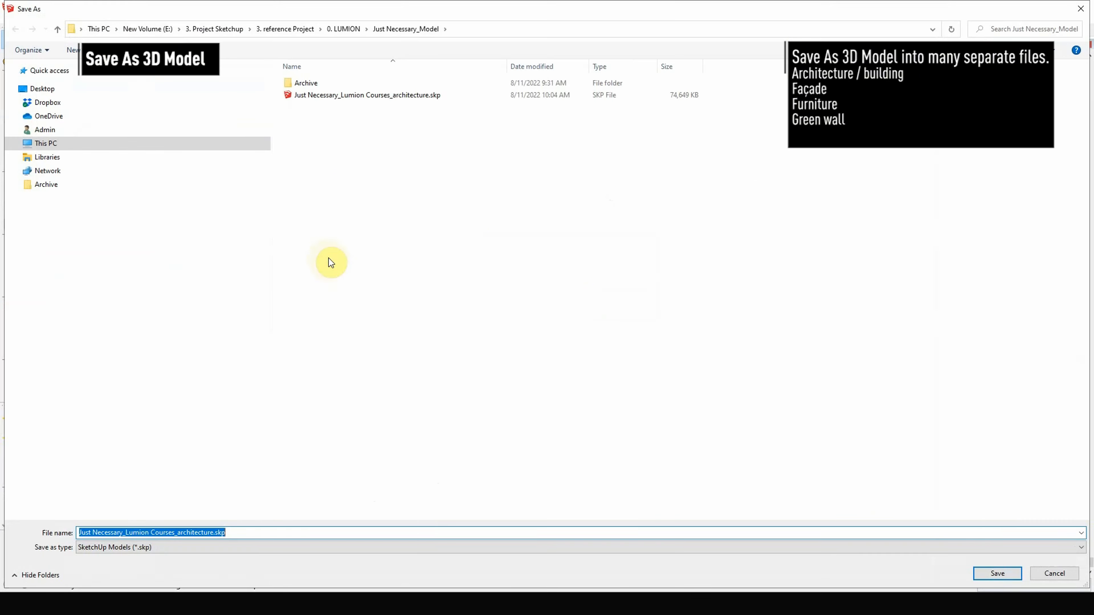
pyautogui.press('Escape')
# - Unhide the whole model and hide the trees, planting and building group
pyautogui.scroll(4, 427, 299)
pyautogui.middleClick(431, 284)
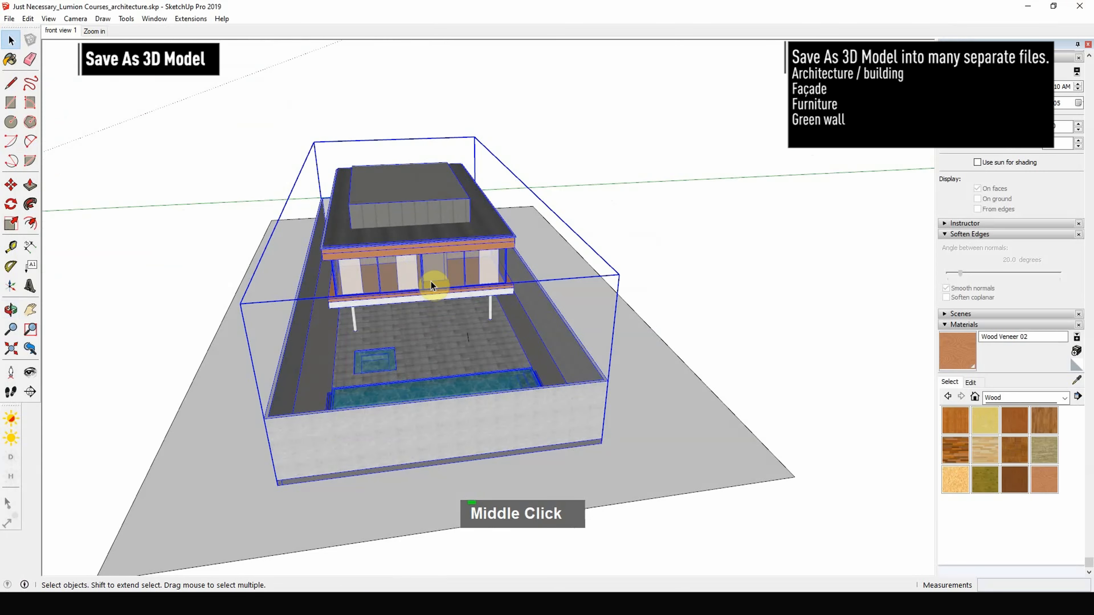
pyautogui.hotkey('ctrl', 'h')
pyautogui.click(583, 287)
pyautogui.press('h')
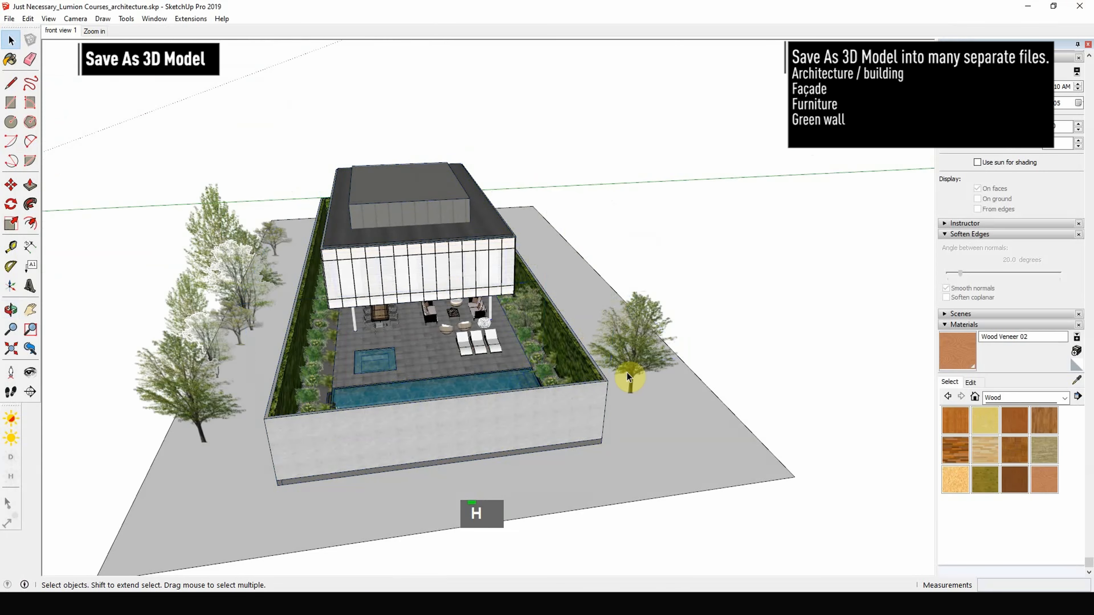
pyautogui.click(627, 371)
pyautogui.press('h')
pyautogui.scroll(3, 452, 252)
pyautogui.click(416, 352)
pyautogui.press('h')
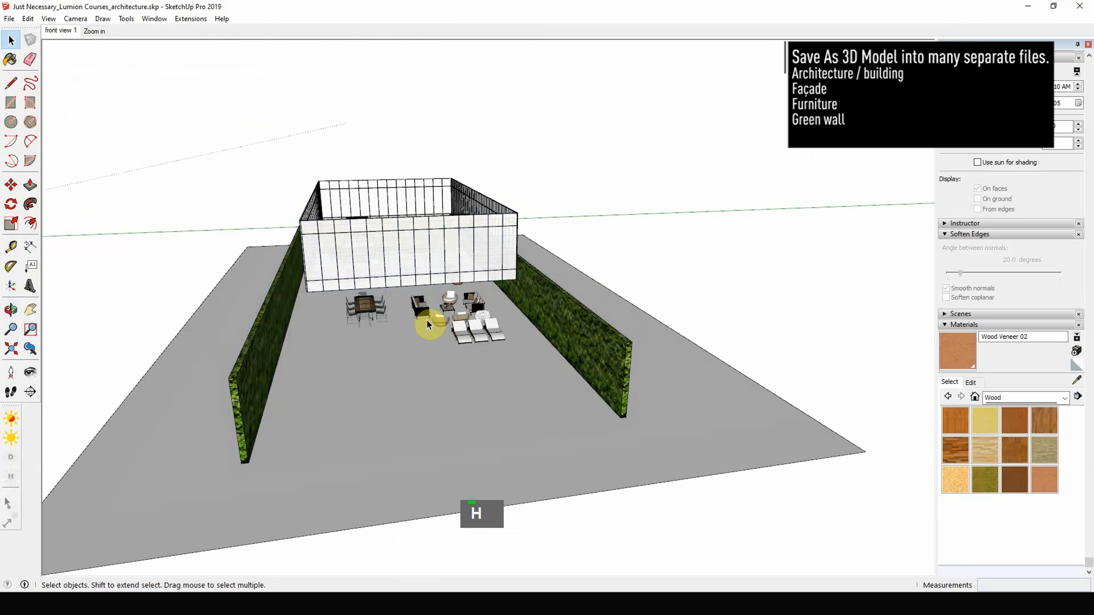
# - Hide the furniture, the green wall and the ground plane, leaving only the façade
pyautogui.click(426, 319)
pyautogui.press('h')
pyautogui.click(625, 363)
pyautogui.press('h')
pyautogui.click(441, 330)
pyautogui.scroll(-5, 608, 366)
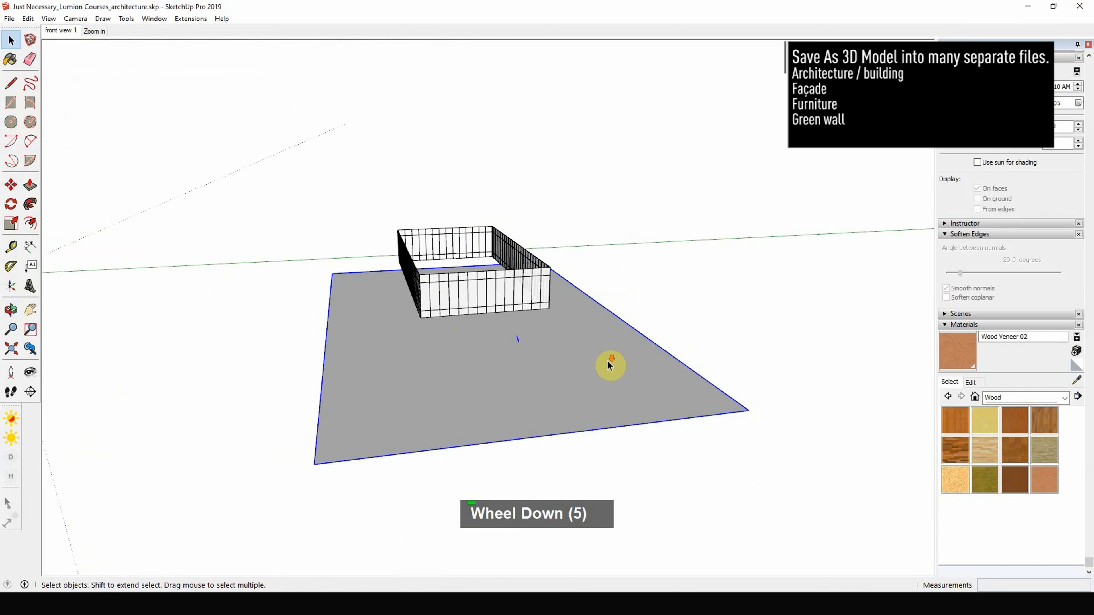
pyautogui.moveTo(609, 366); pyautogui.dragTo(539, 215, button='middle')
pyautogui.press('h')
# - Save the façade-only model as a separate file named Just Necessary_Lumion Courses_Facade
pyautogui.click(9, 19)
pyautogui.click(37, 85)
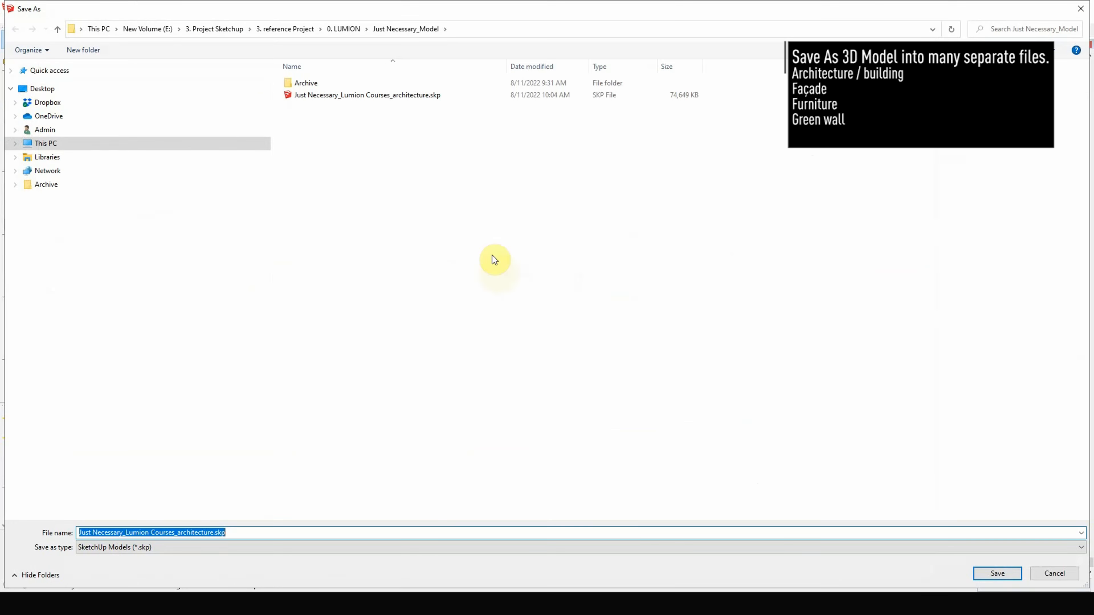
pyautogui.click(438, 93)
pyautogui.click(178, 533)
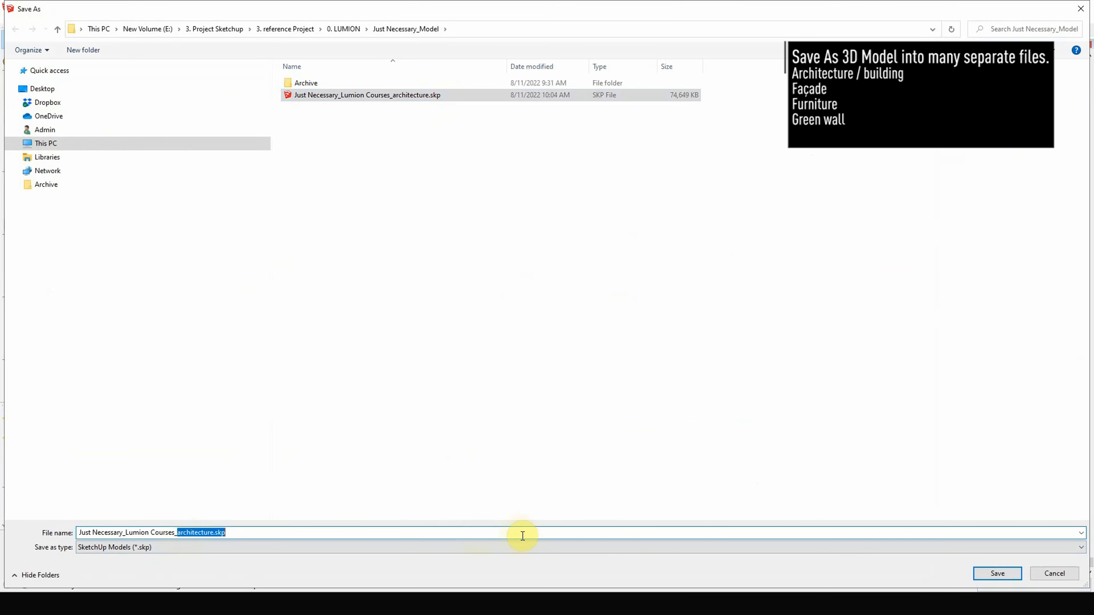
pyautogui.write('Facade')
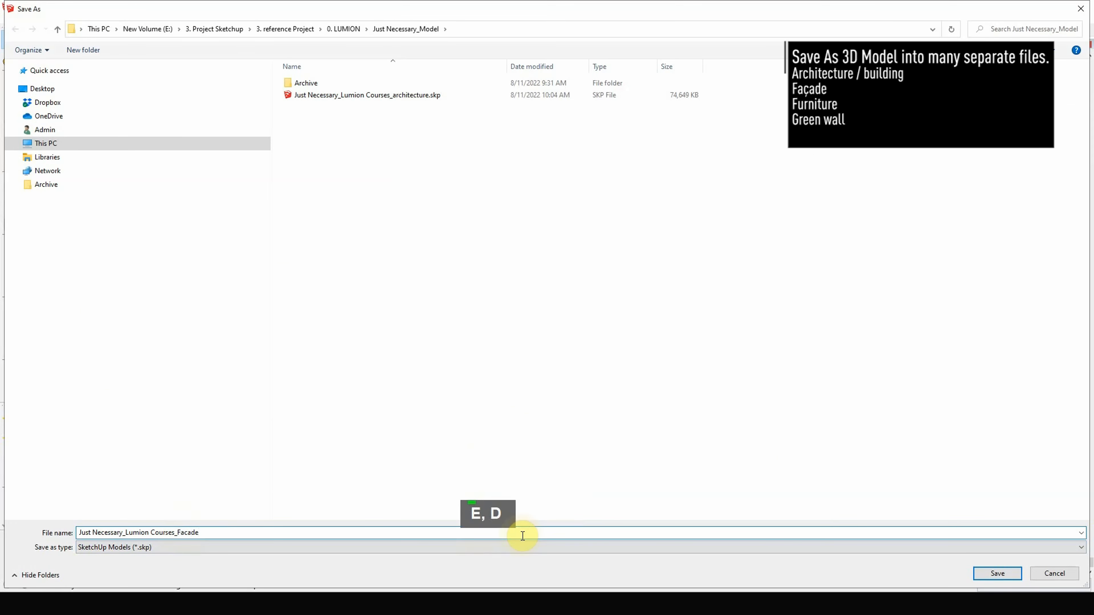
pyautogui.press('Return')
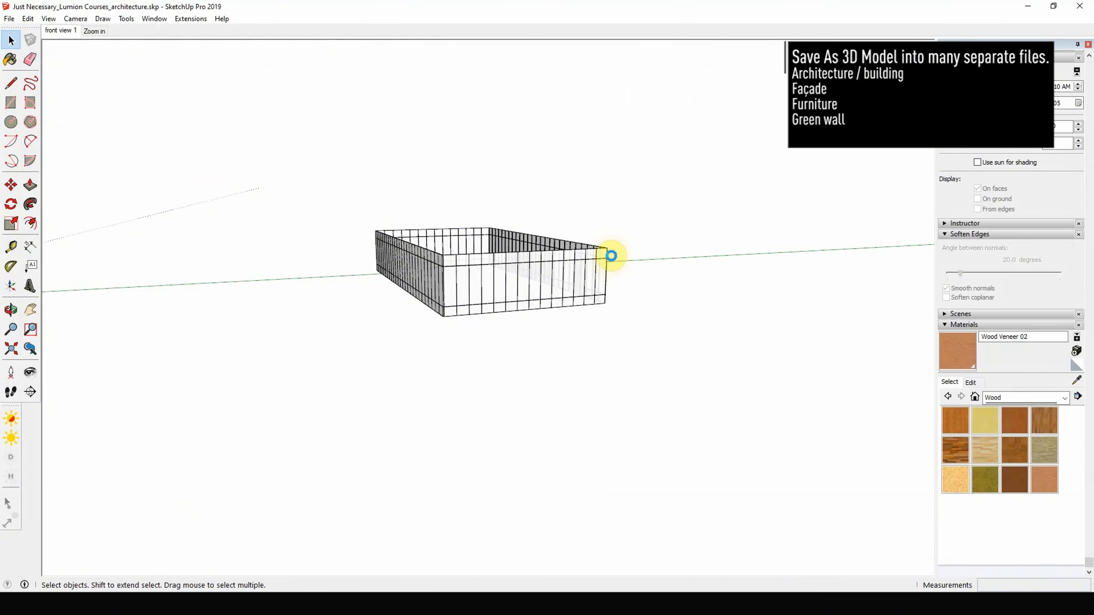
# - Bring back all hidden parts, and hide the trees, planting and façade again
pyautogui.click(573, 274)
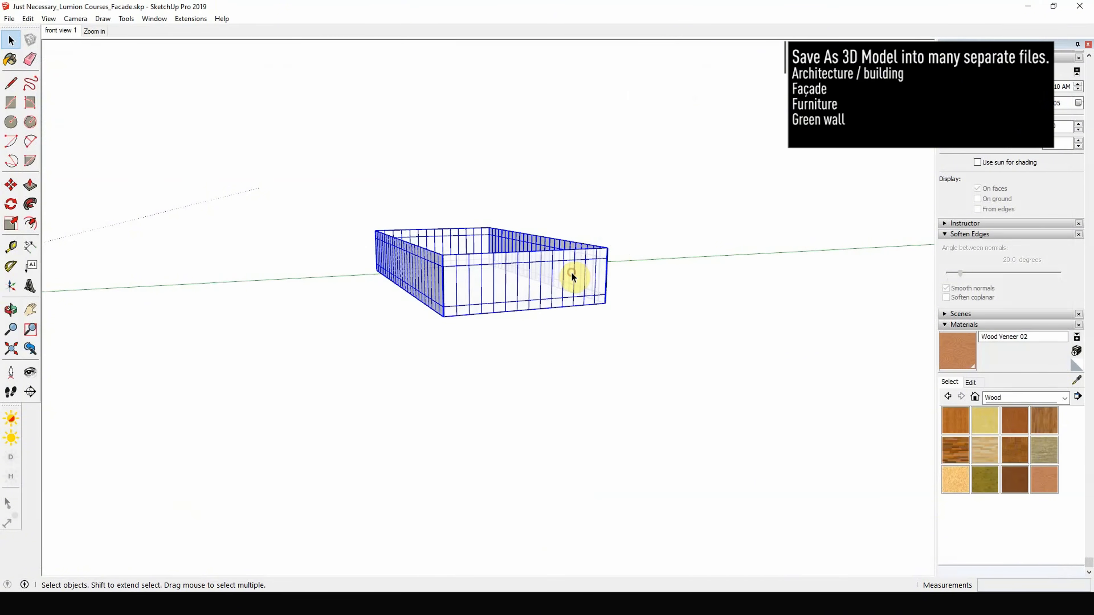
pyautogui.hotkey('ctrl', 'h')
pyautogui.scroll(3, 680, 292)
pyautogui.click(678, 288)
pyautogui.scroll(-2, 675, 288)
pyautogui.press('h')
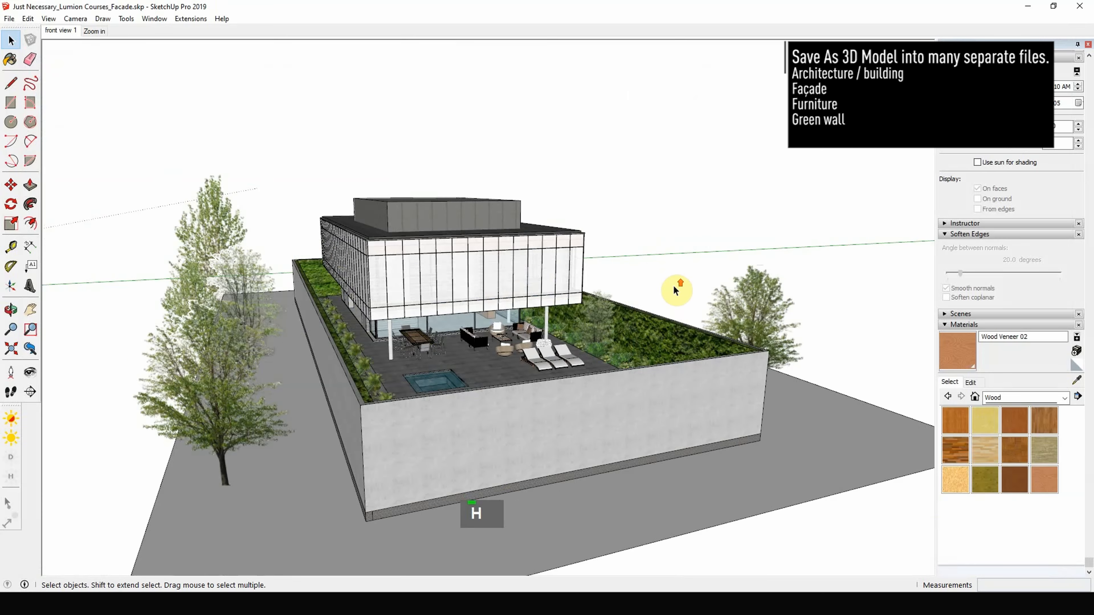
pyautogui.click(743, 305)
pyautogui.press('h')
pyautogui.moveTo(577, 340); pyautogui.dragTo(560, 341, button='middle')
pyautogui.click(463, 257)
pyautogui.press('h')
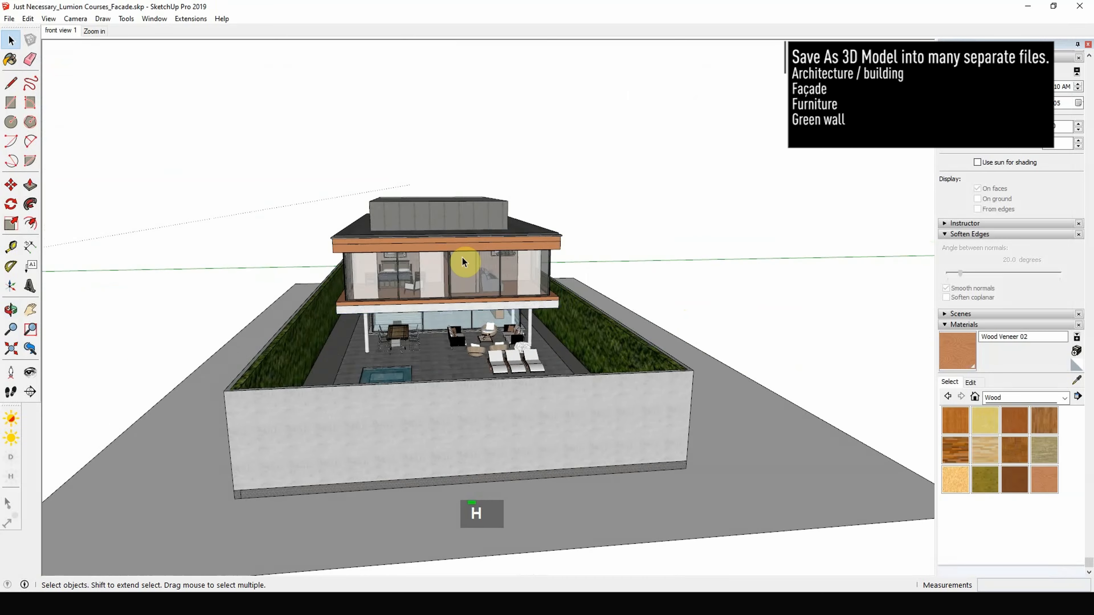
# - Hide the building, the ground plane and the green wall, leaving only the furniture, and select it
pyautogui.click(469, 251)
pyautogui.press('h')
pyautogui.click(791, 449)
pyautogui.scroll(-4, 612, 391)
pyautogui.scroll(4, 612, 391)
pyautogui.press('h')
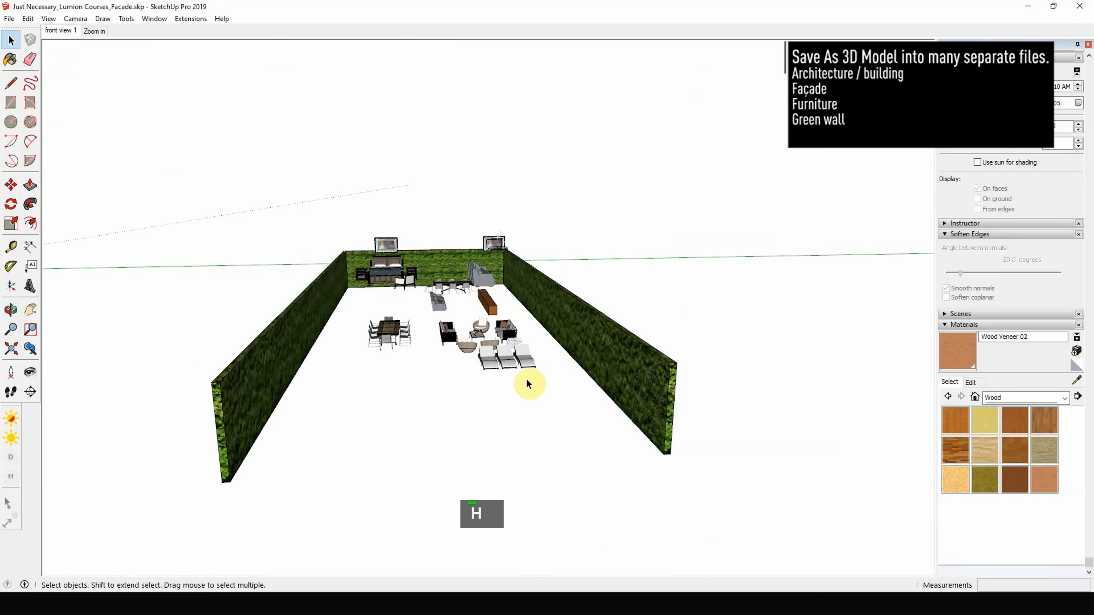
pyautogui.click(624, 355)
pyautogui.press('h')
pyautogui.moveTo(569, 354); pyautogui.dragTo(646, 338, button='middle')
pyautogui.moveTo(245, 241); pyautogui.dragTo(811, 407)
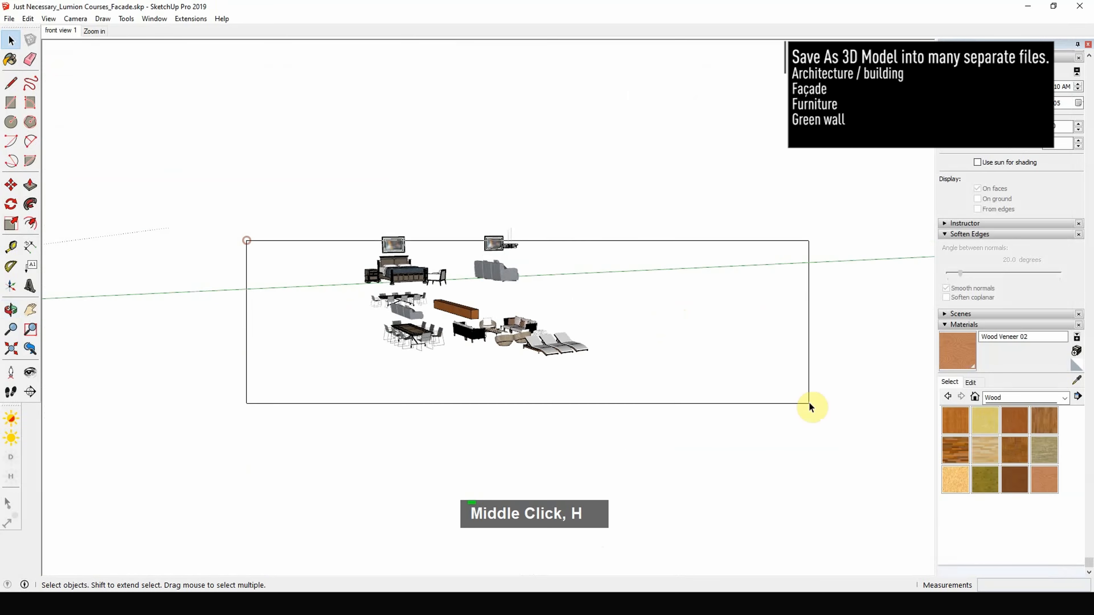
pyautogui.scroll(-4, 505, 318)
pyautogui.scroll(4, 505, 321)
pyautogui.click(504, 321)
# - Save the furniture-only model as a separate file named Just Necessary_Lumion Courses_Furniture
pyautogui.click(9, 18)
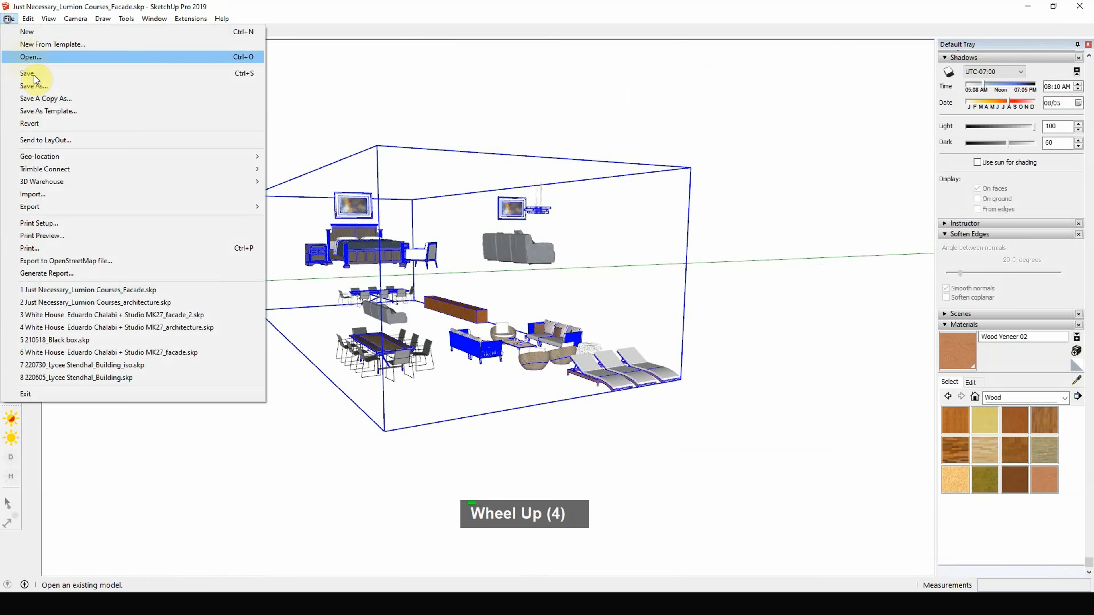
pyautogui.click(43, 86)
pyautogui.click(367, 107)
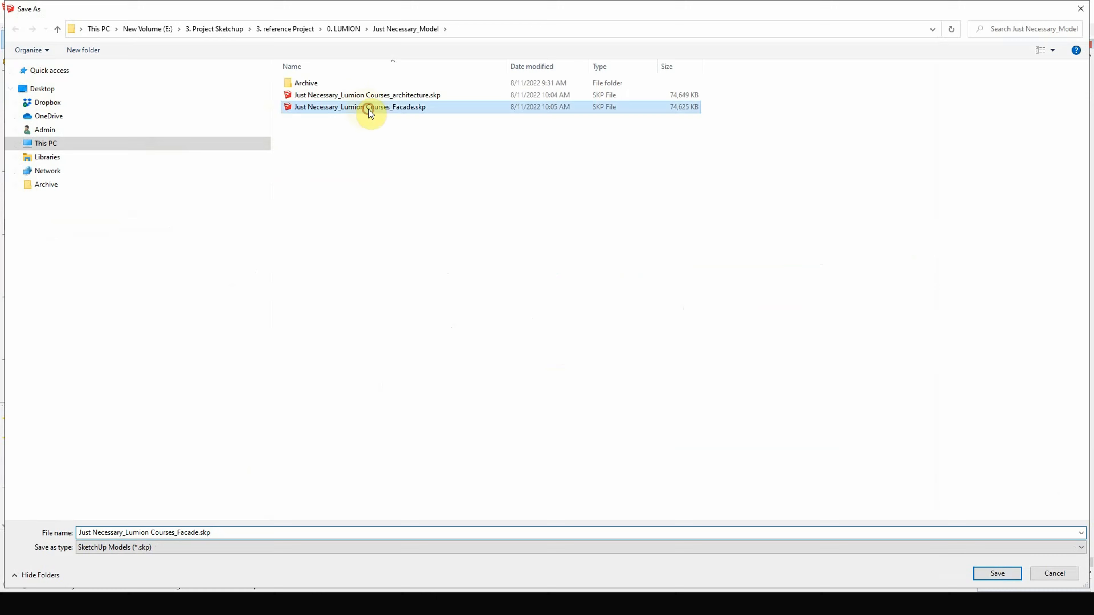
pyautogui.click(180, 533)
pyautogui.click(201, 533)
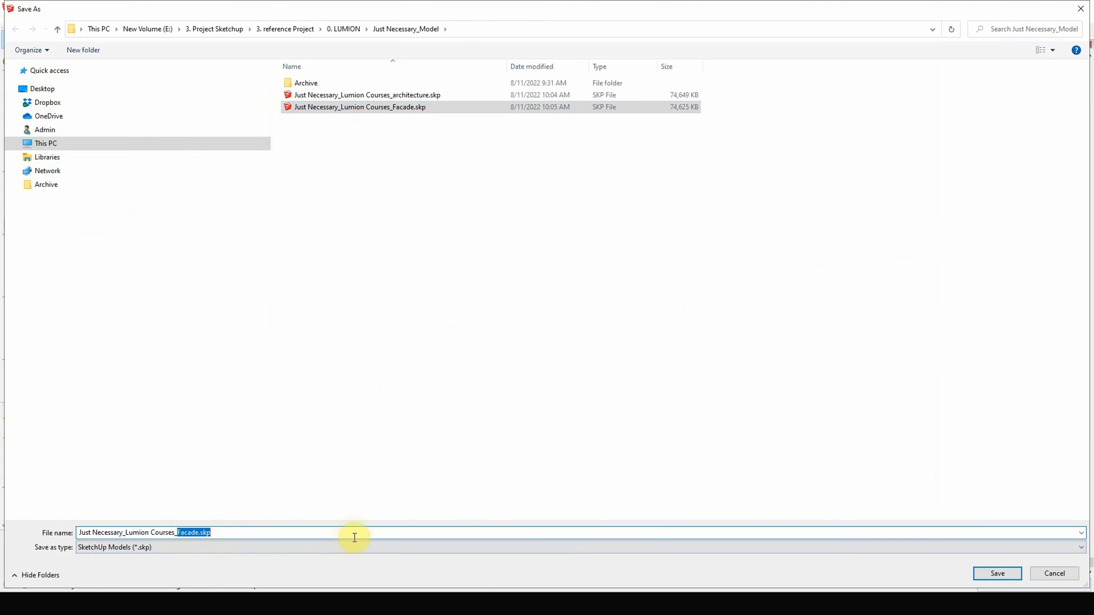
pyautogui.write('Furnitur')
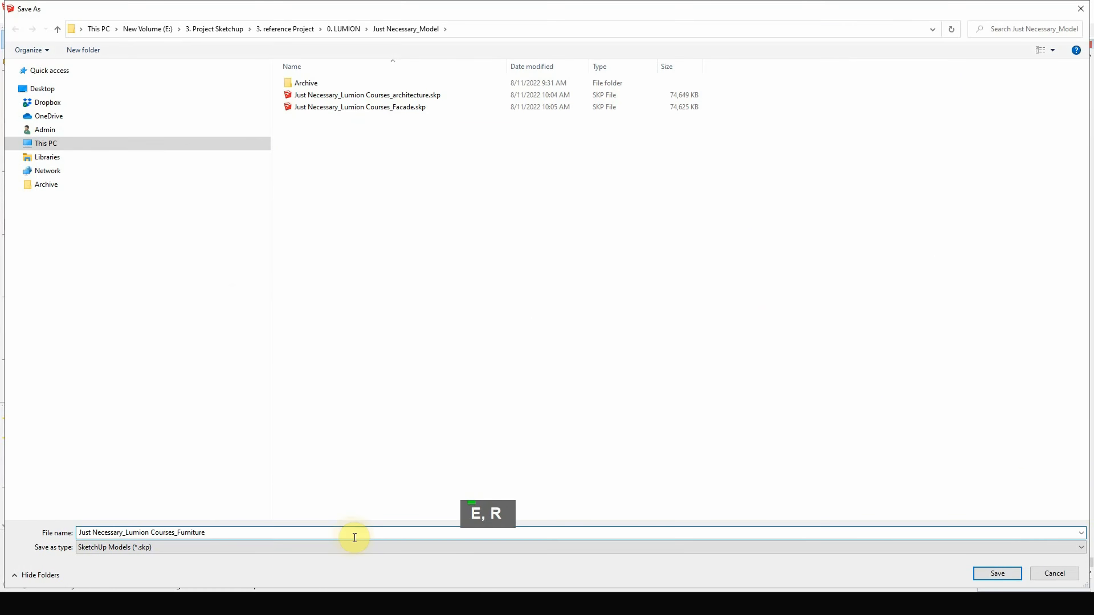
pyautogui.press('Return')
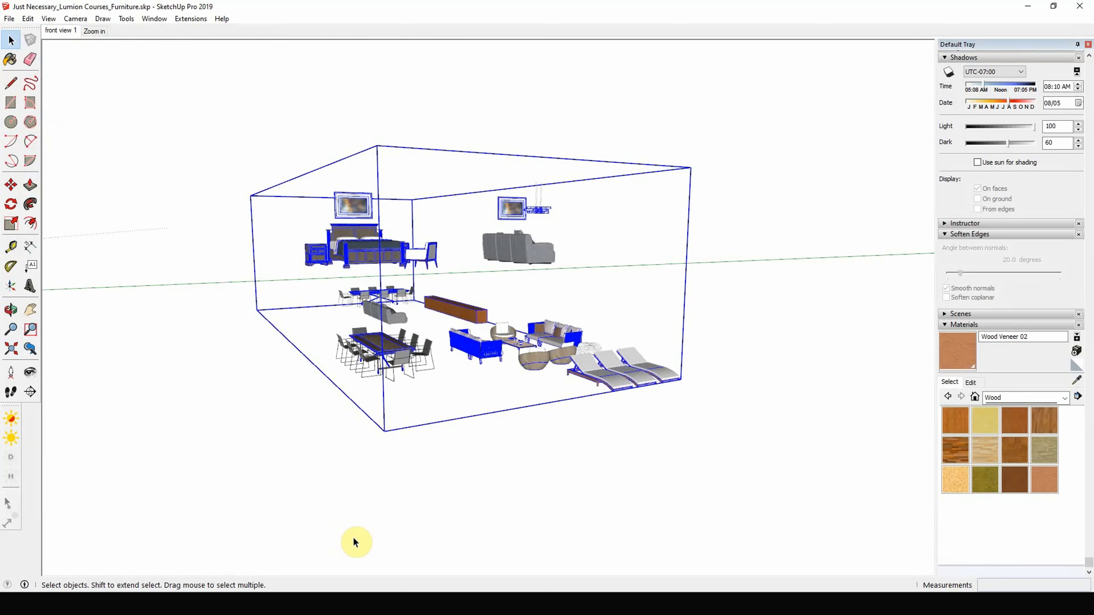
# - Unhide everything around the furniture, and hide the furniture, trees, planting and façade
pyautogui.moveTo(642, 201); pyautogui.dragTo(618, 288, button='middle')
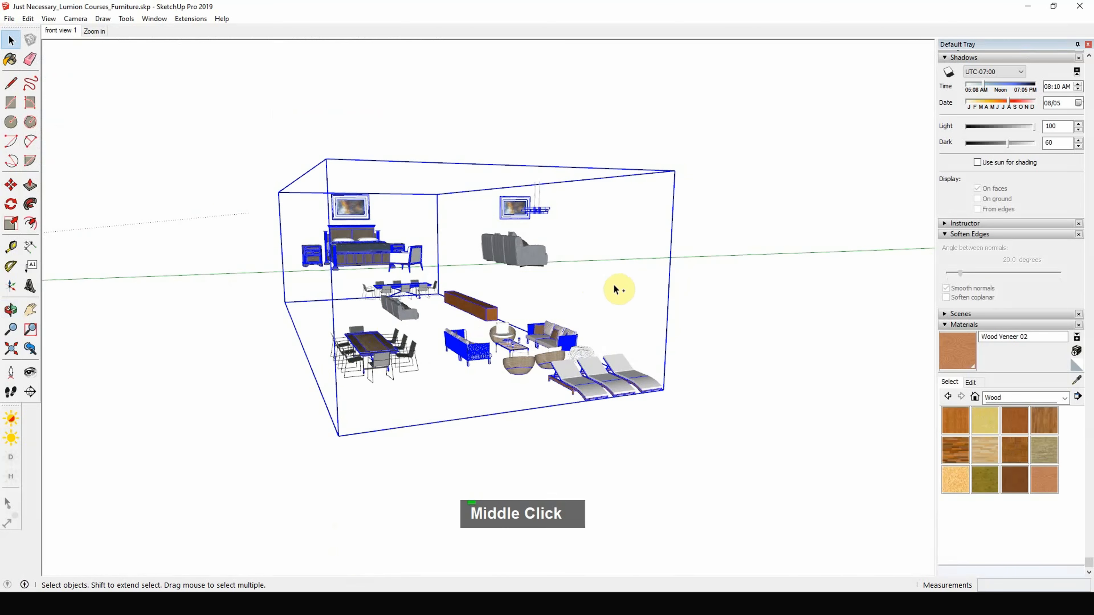
pyautogui.hotkey('ctrl', 'h')
pyautogui.click(699, 264)
pyautogui.press('h')
pyautogui.click(674, 319)
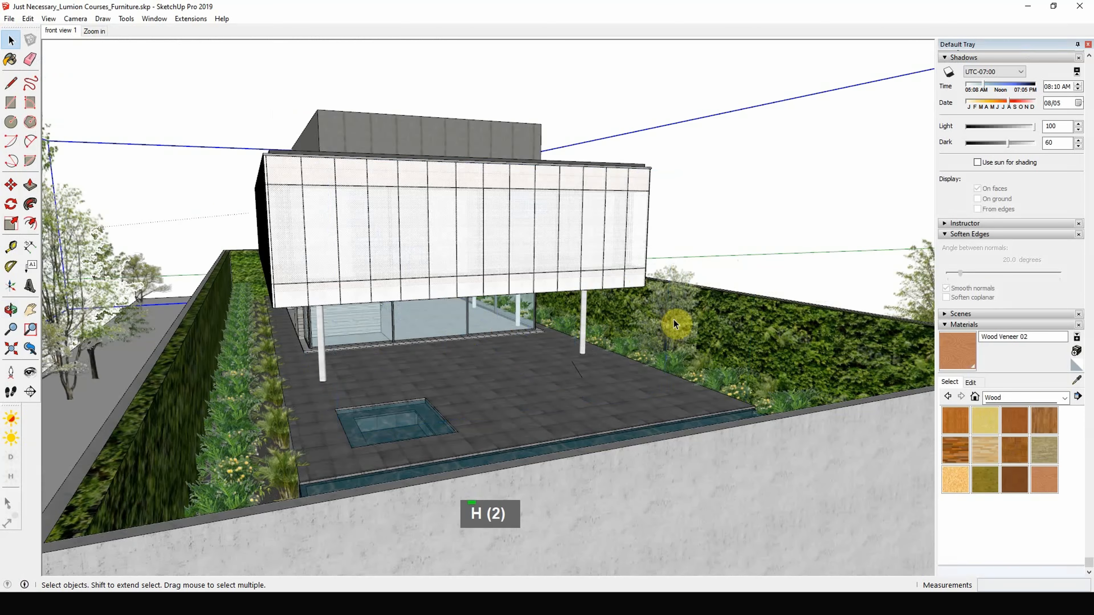
pyautogui.click(579, 281)
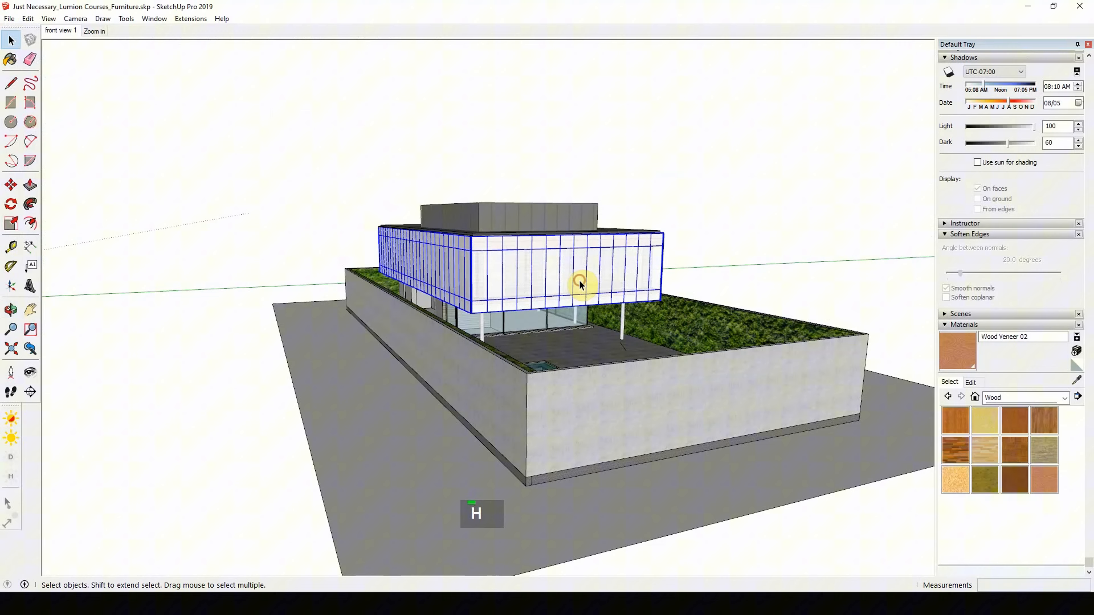
pyautogui.press('h')
# - Hide the building group and the ground plane so that only the green wall is left
pyautogui.click(546, 259)
pyautogui.middleClick(546, 260)
pyautogui.press('h')
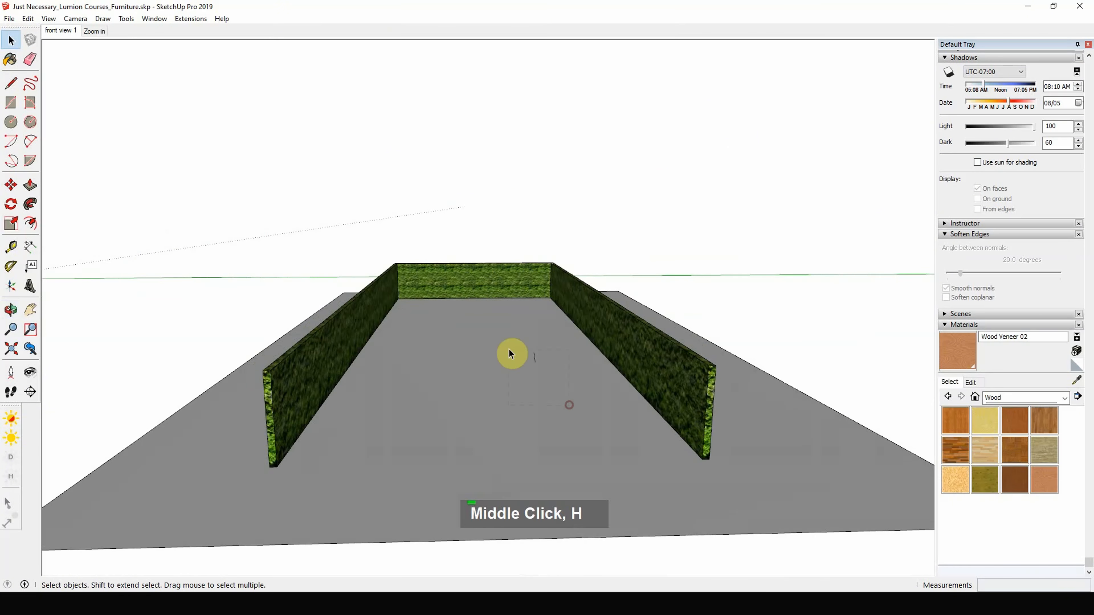
pyautogui.scroll(-5, 517, 349)
pyautogui.middleClick(501, 344)
# - Save the green-wall-only model as a separate file named Just Necessary_Lumion Courses_Green walls
pyautogui.click(8, 20)
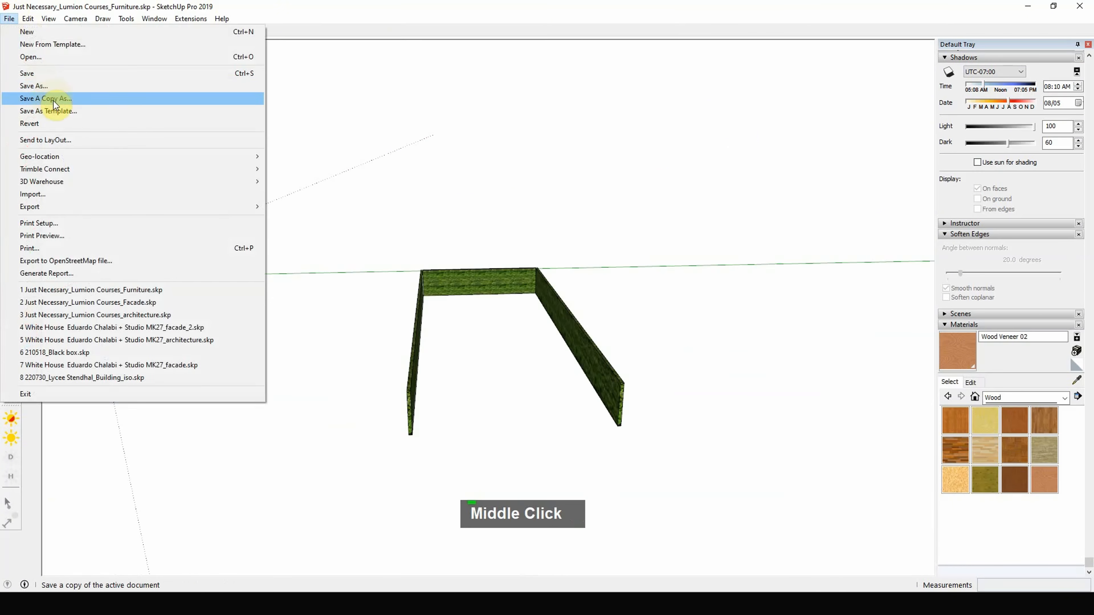
pyautogui.click(53, 101)
pyautogui.click(419, 122)
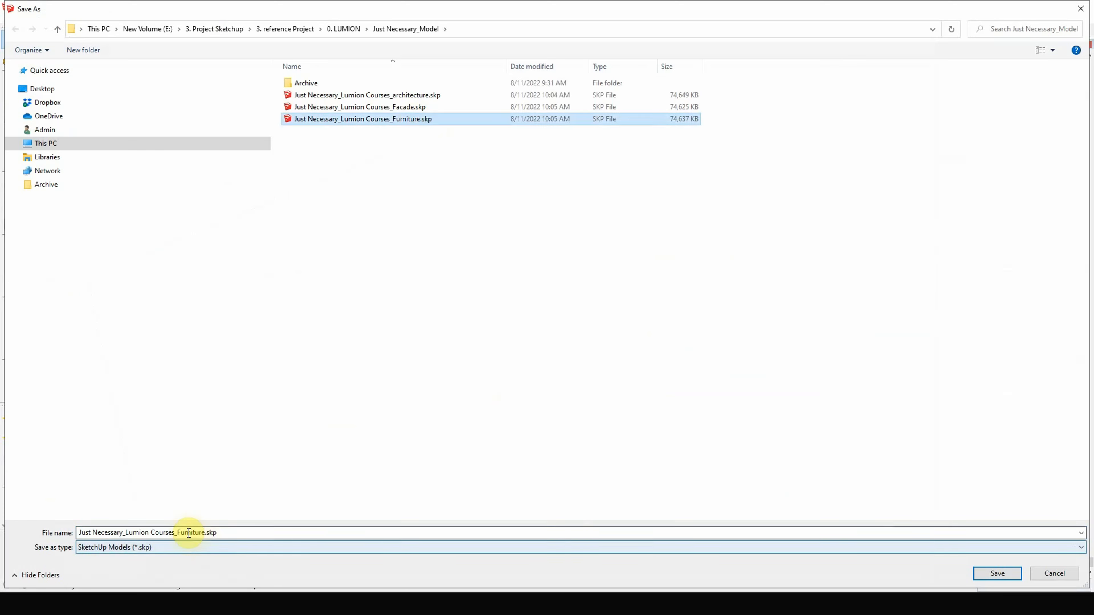
pyautogui.click(179, 534)
pyautogui.write('Gre')
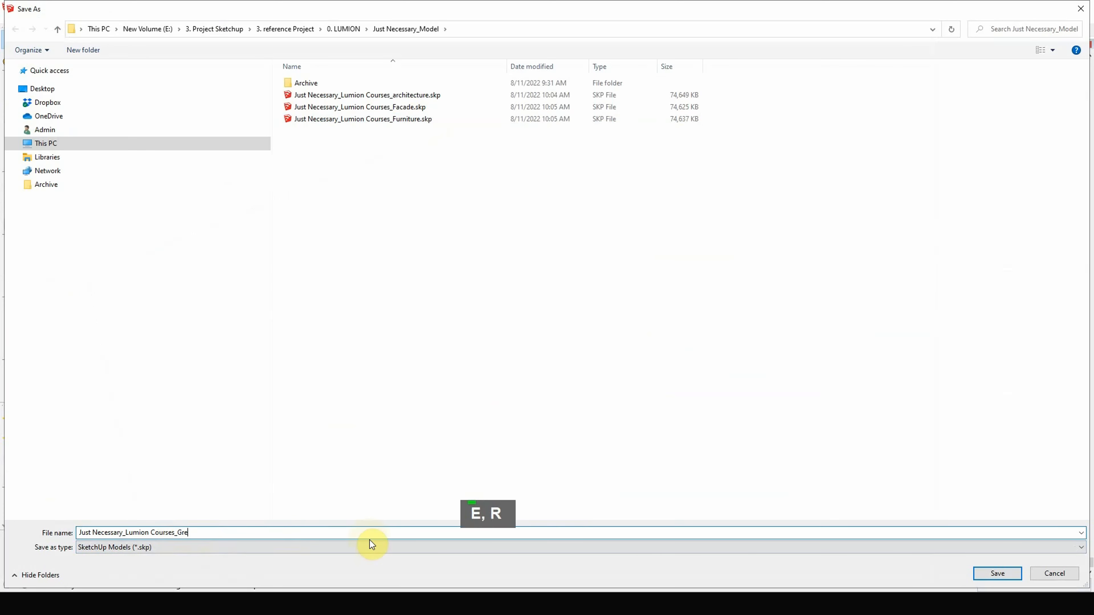
pyautogui.write('en walls')
pyautogui.press('Return')
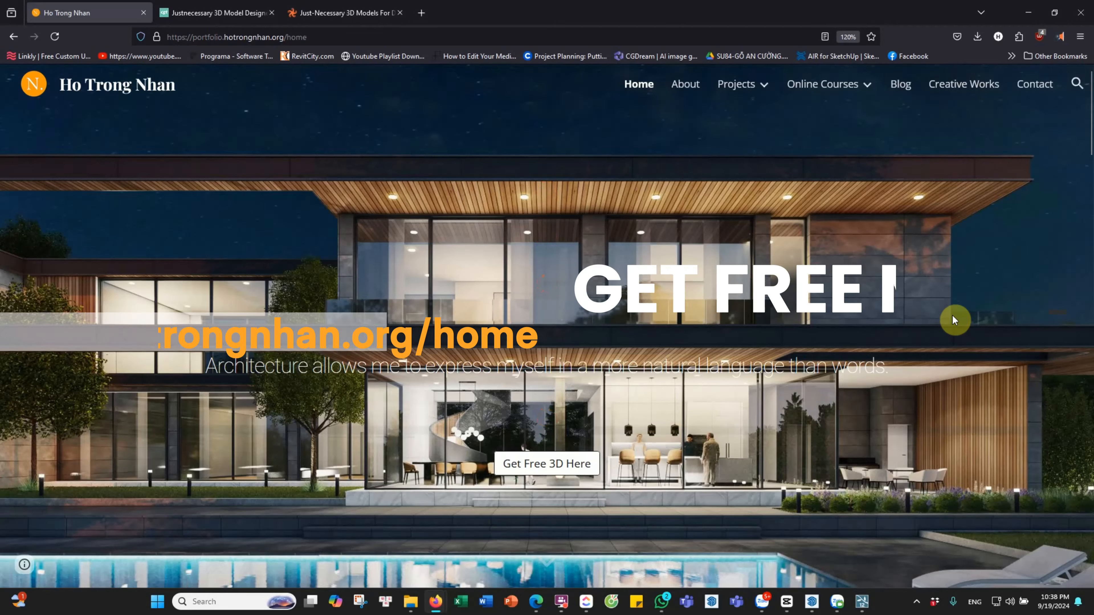
pyautogui.scroll(-15, 952, 320)
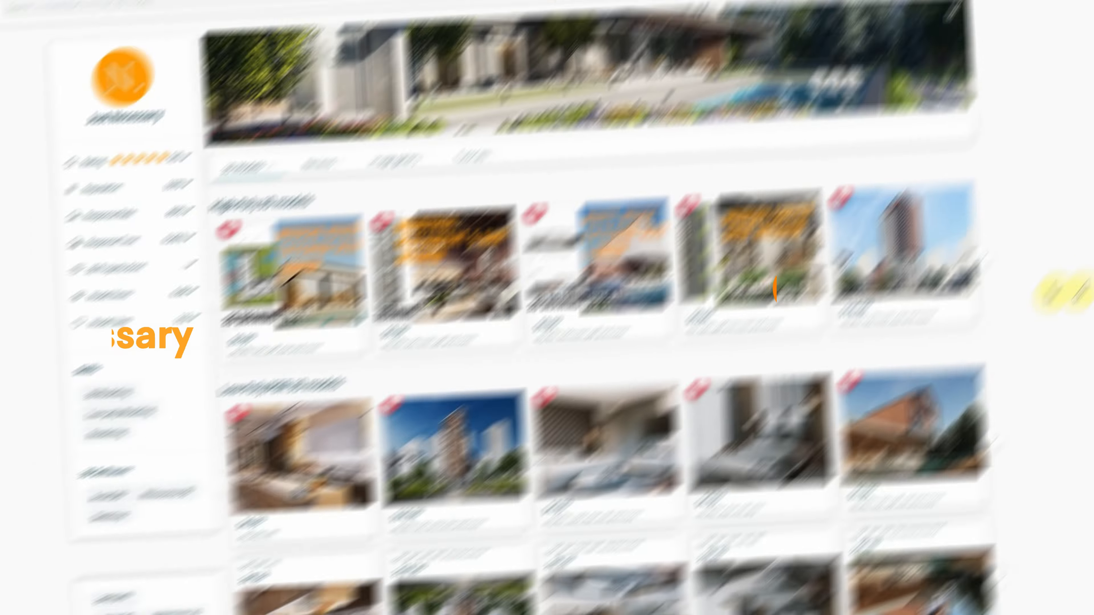
pyautogui.scroll(-3, 1074, 396)
pyautogui.scroll(8, 1079, 396)
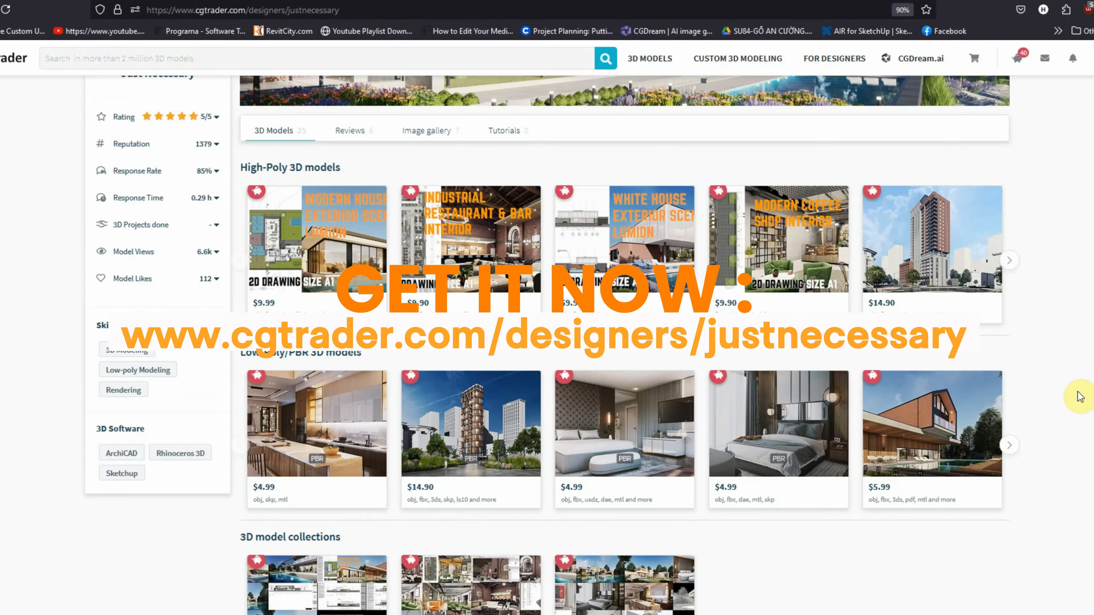